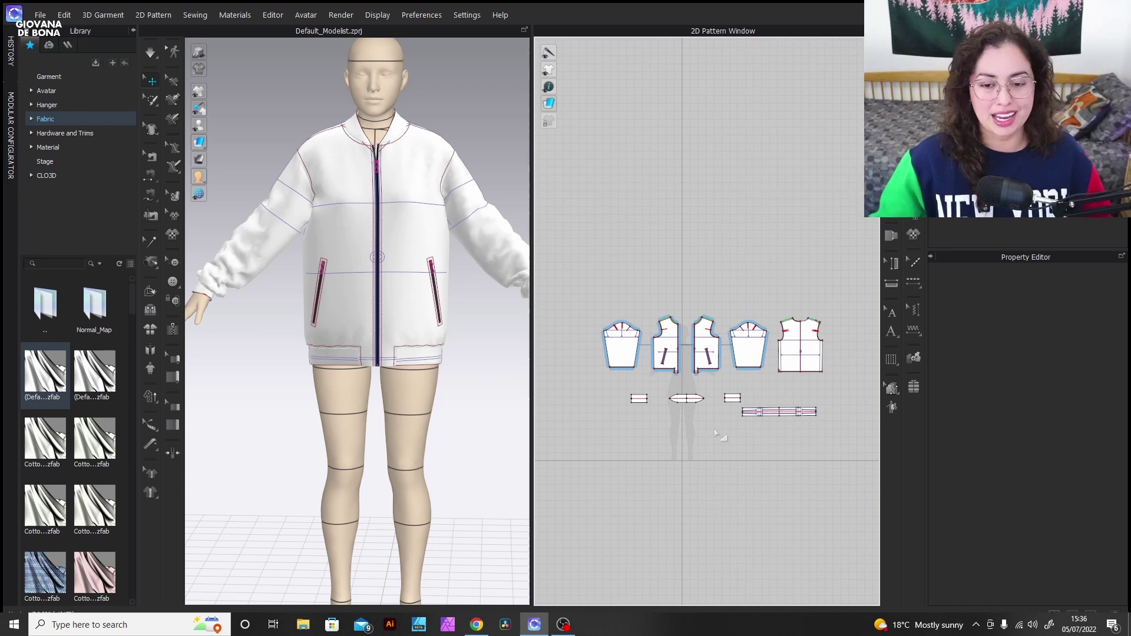
- Delete the curved internal line along the neckline of the front pattern piece
scroll(726, 370, "up", 5)
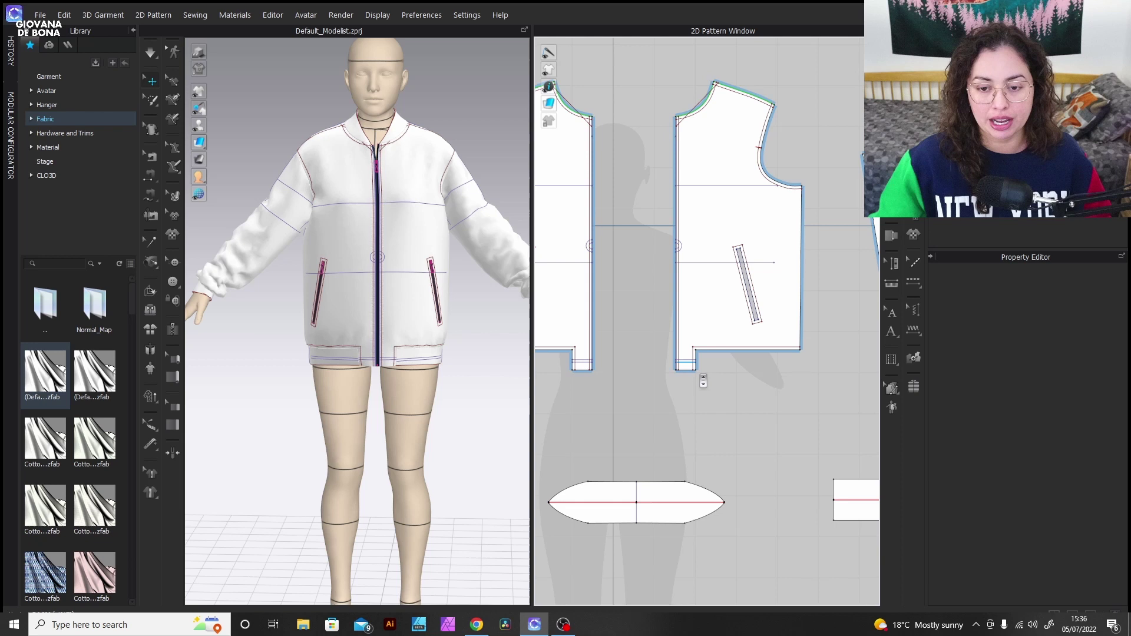
middle_click_drag(724, 415, 768, 454)
scroll(768, 454, "down", 2)
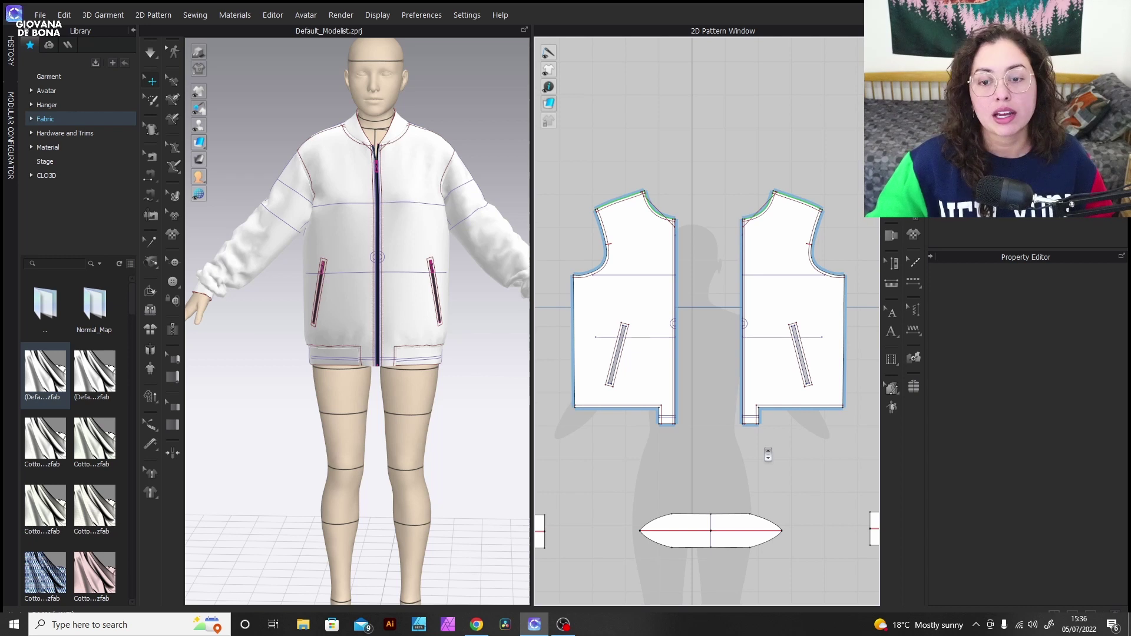
scroll(773, 212, "up", 3)
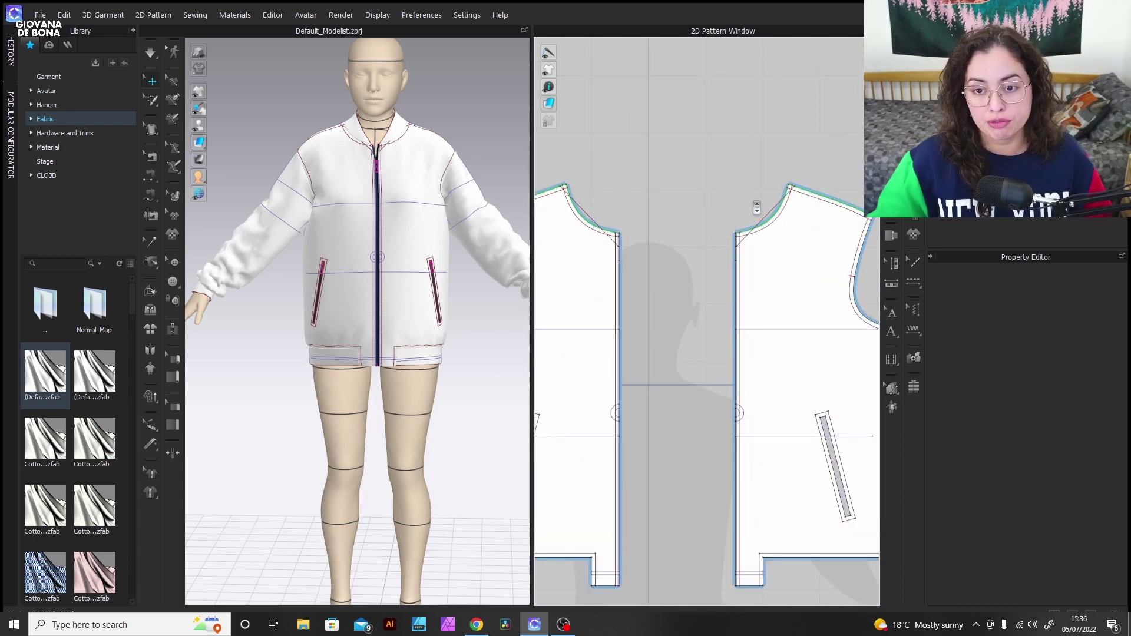
left_click(772, 210)
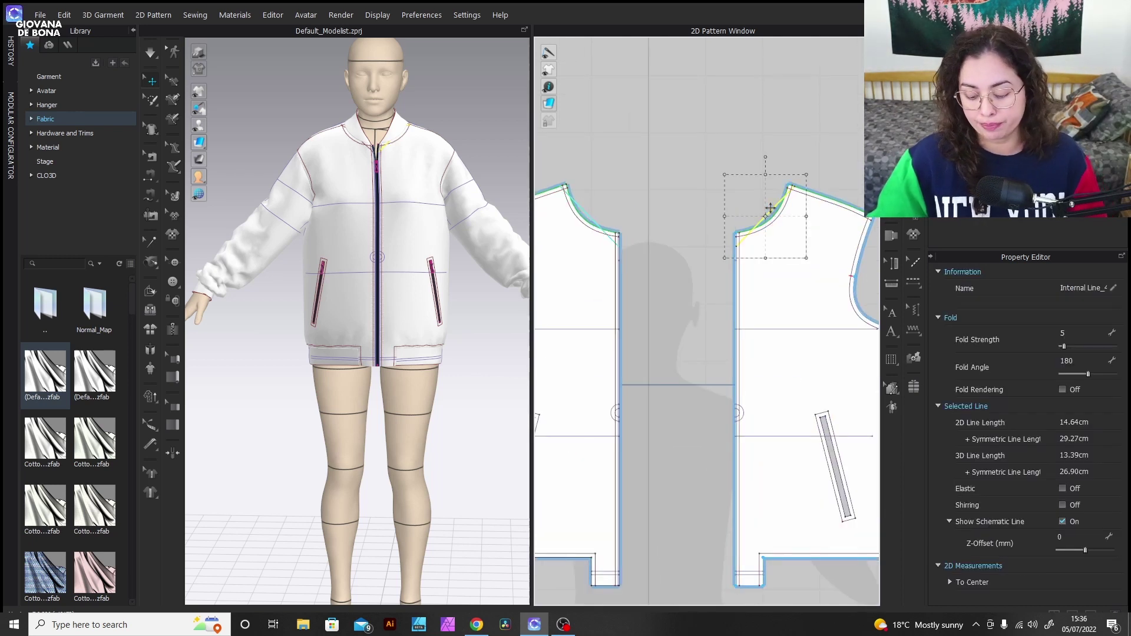
key("Delete")
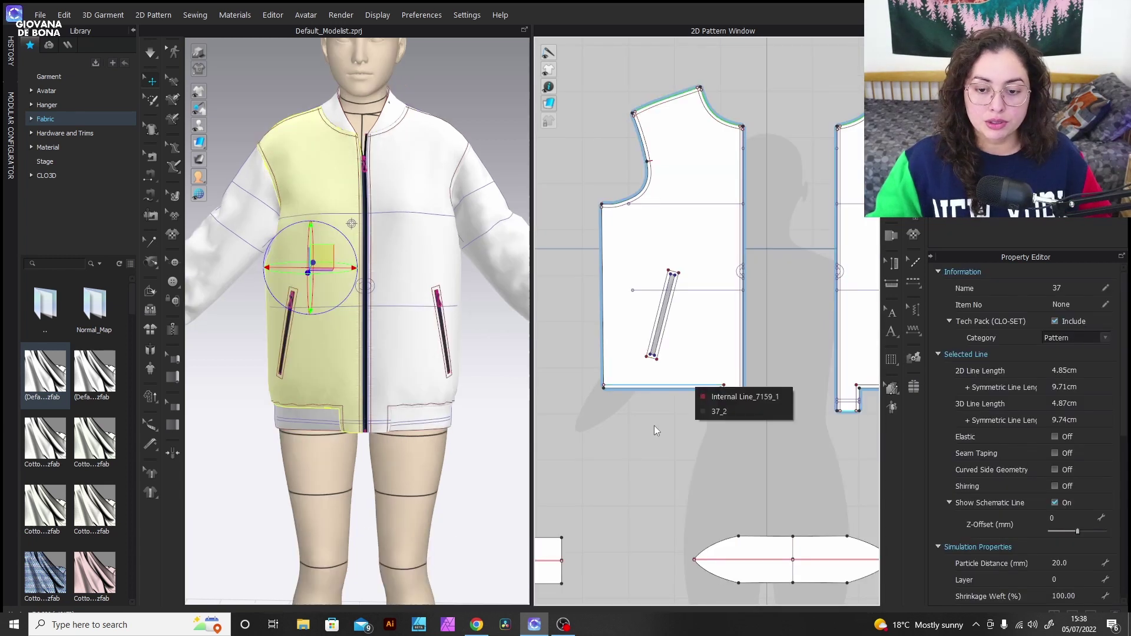
- Offset the front panel's two hem edges as 12 extended internal lines spaced 5 cm apart
left_click(734, 417)
left_click(730, 411)
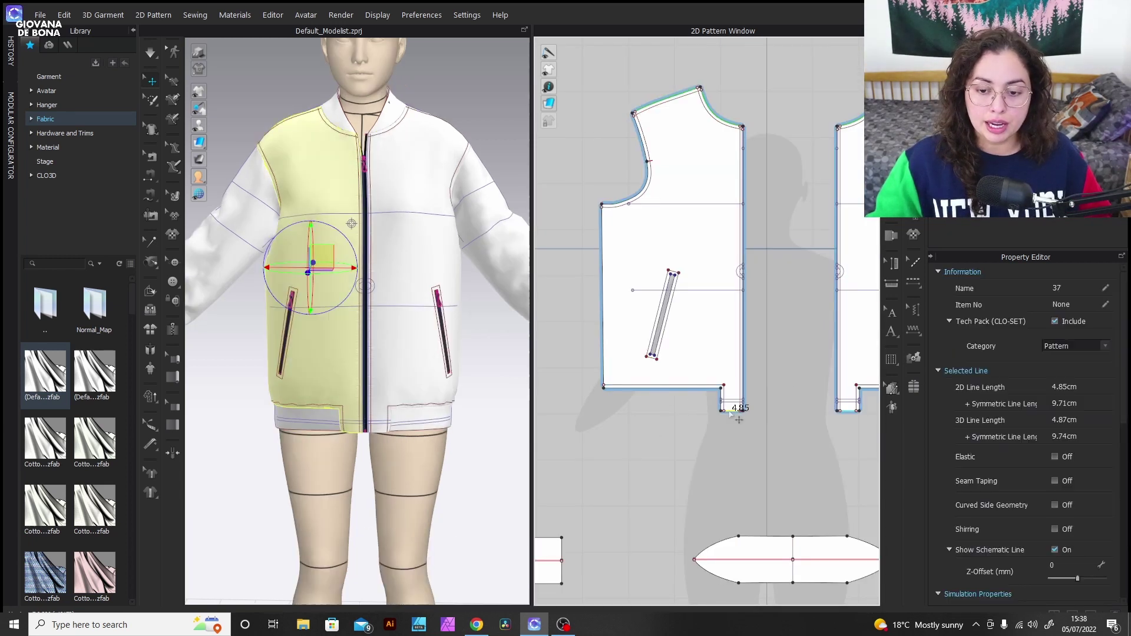
left_click(687, 389, "shift")
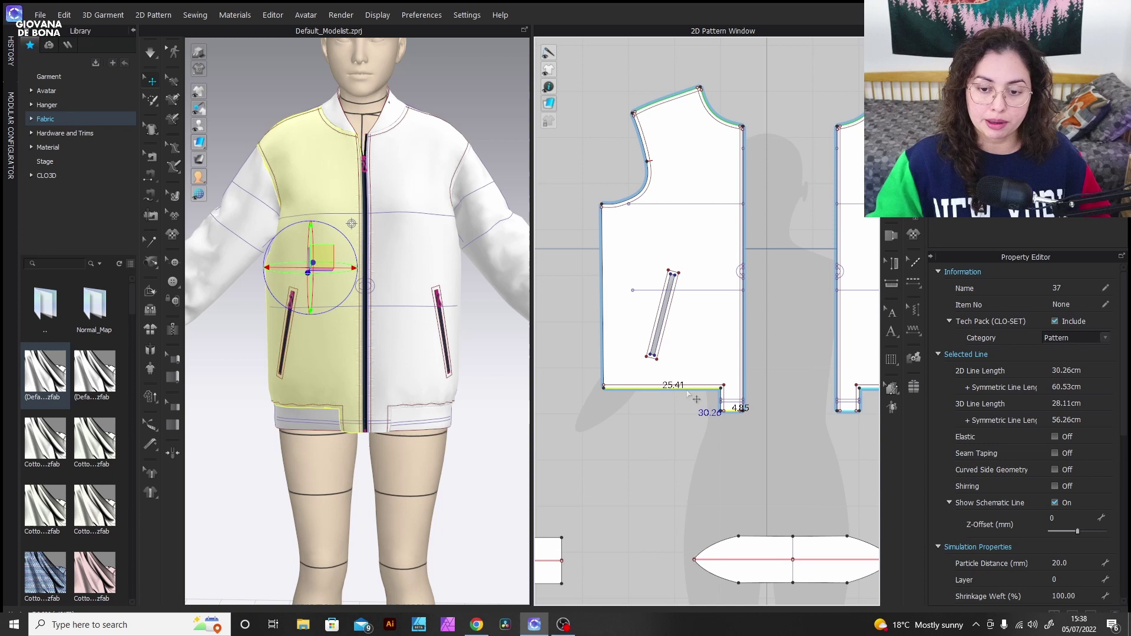
right_click(685, 388)
left_click(760, 495)
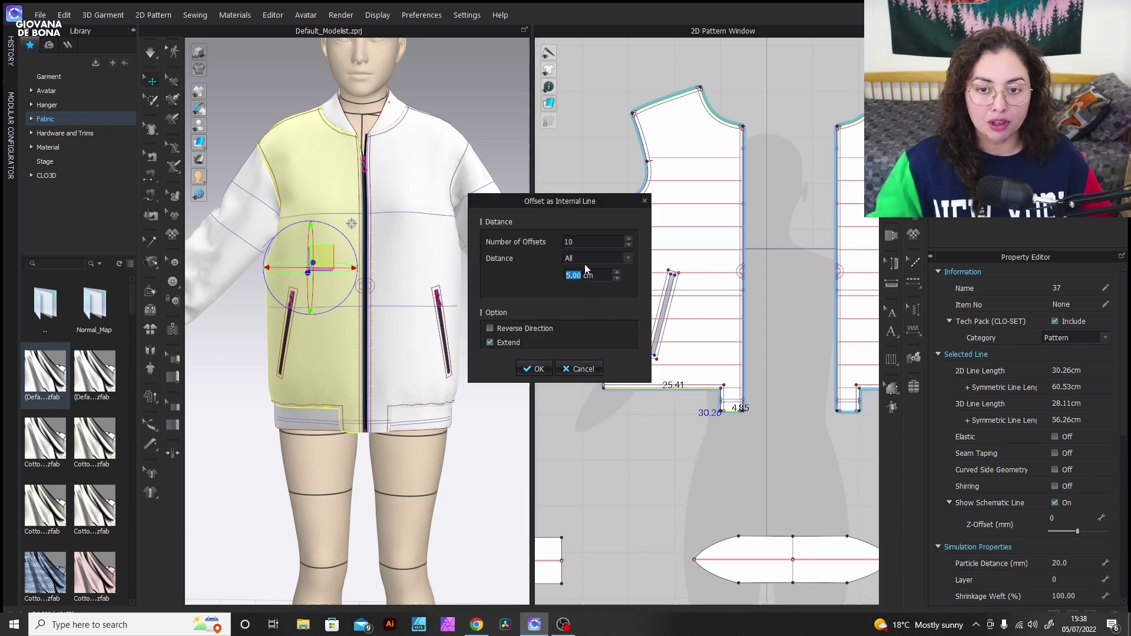
left_click(630, 239)
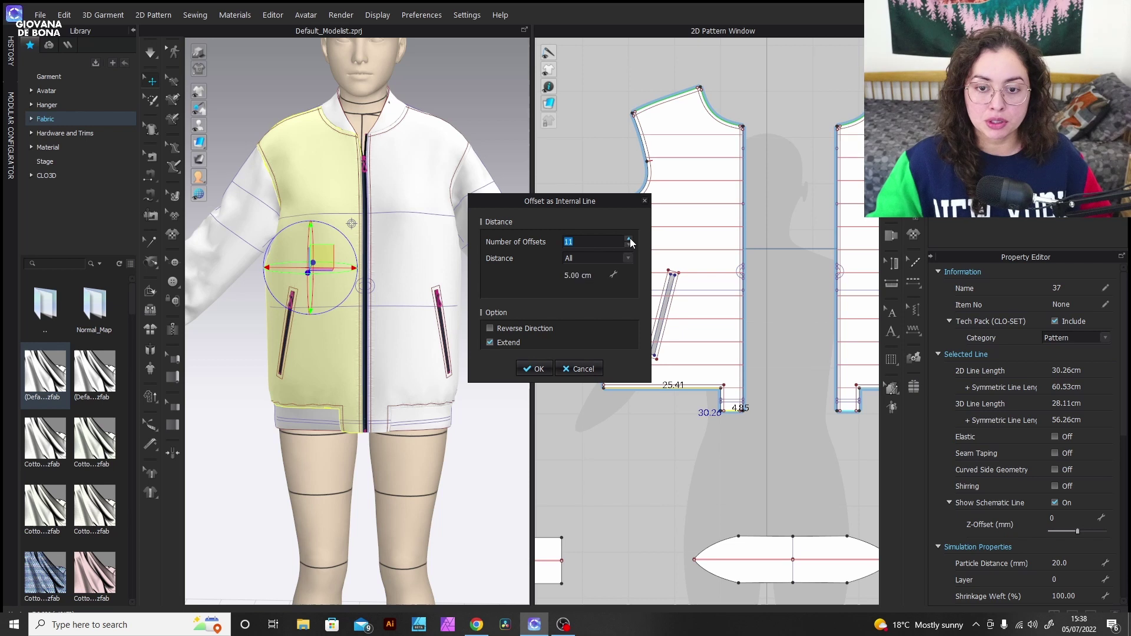
left_click(629, 239)
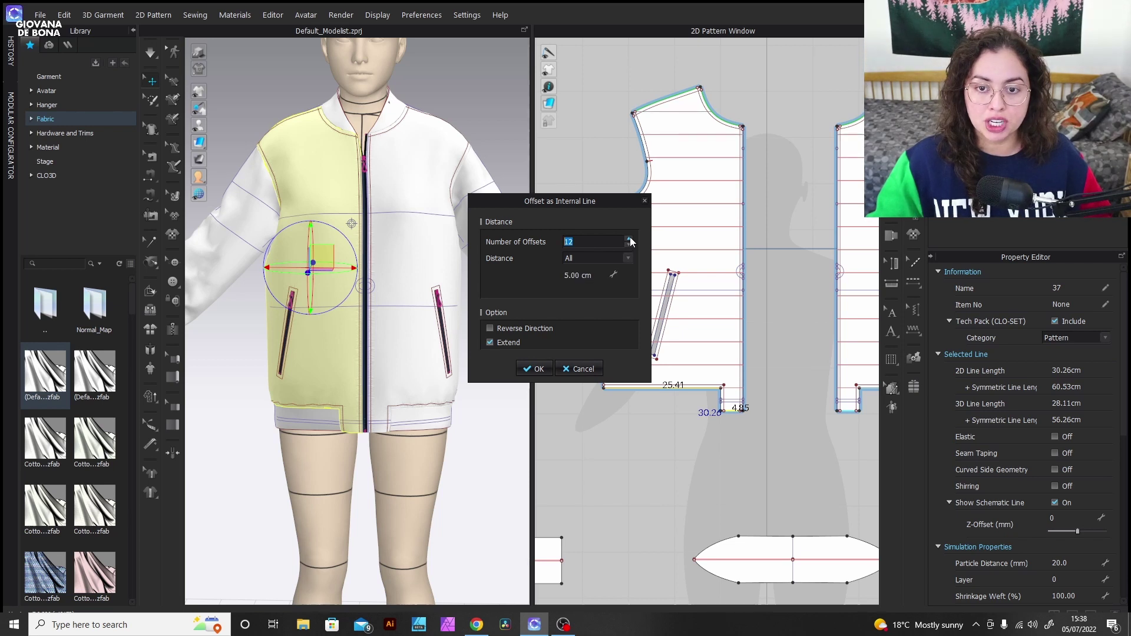
left_click(534, 369)
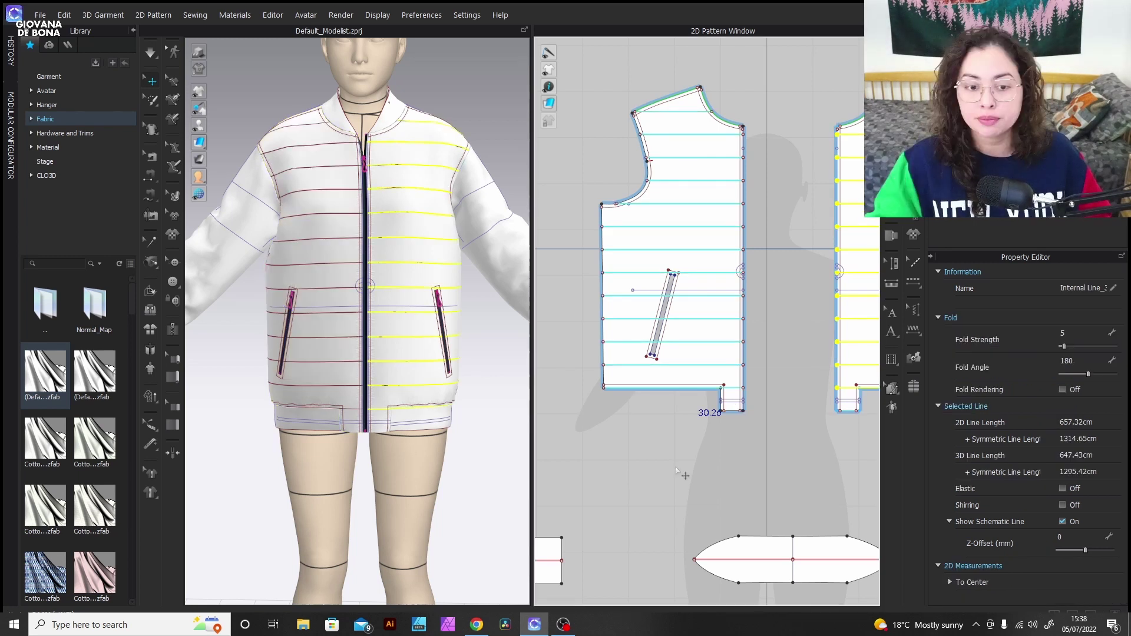
left_click(683, 474)
- Offset the back panel's hem edge as 12 internal lines spaced 5 cm apart
scroll(398, 334, "down", 2)
scroll(727, 466, "down", 3)
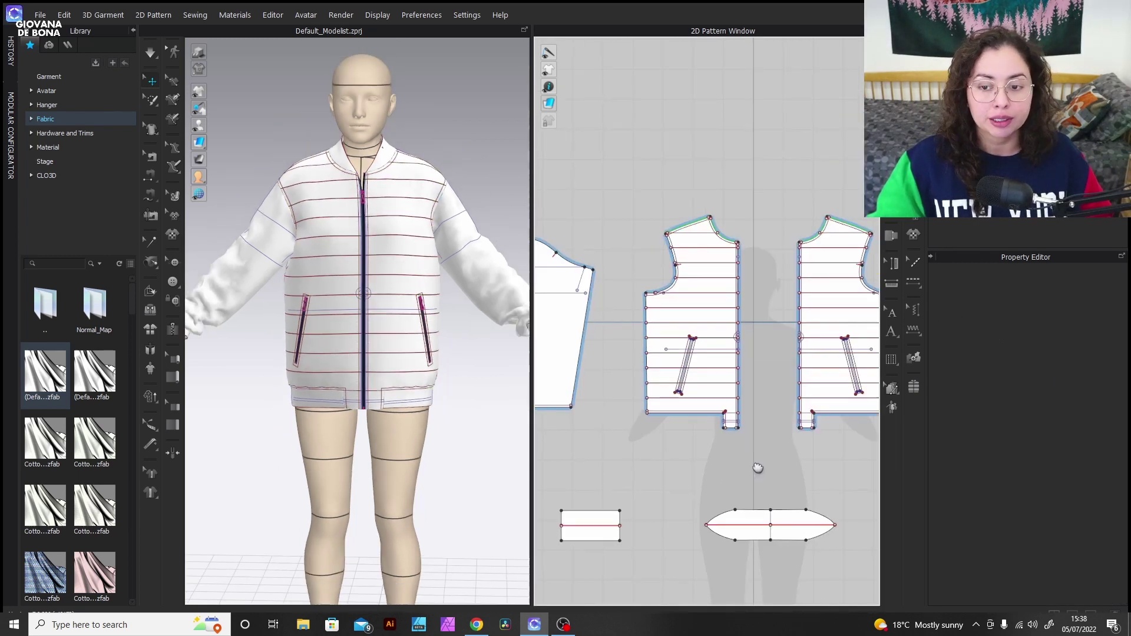
middle_click_drag(758, 467, 847, 447)
middle_click_drag(699, 455, 442, 450)
middle_click_drag(733, 442, 527, 434)
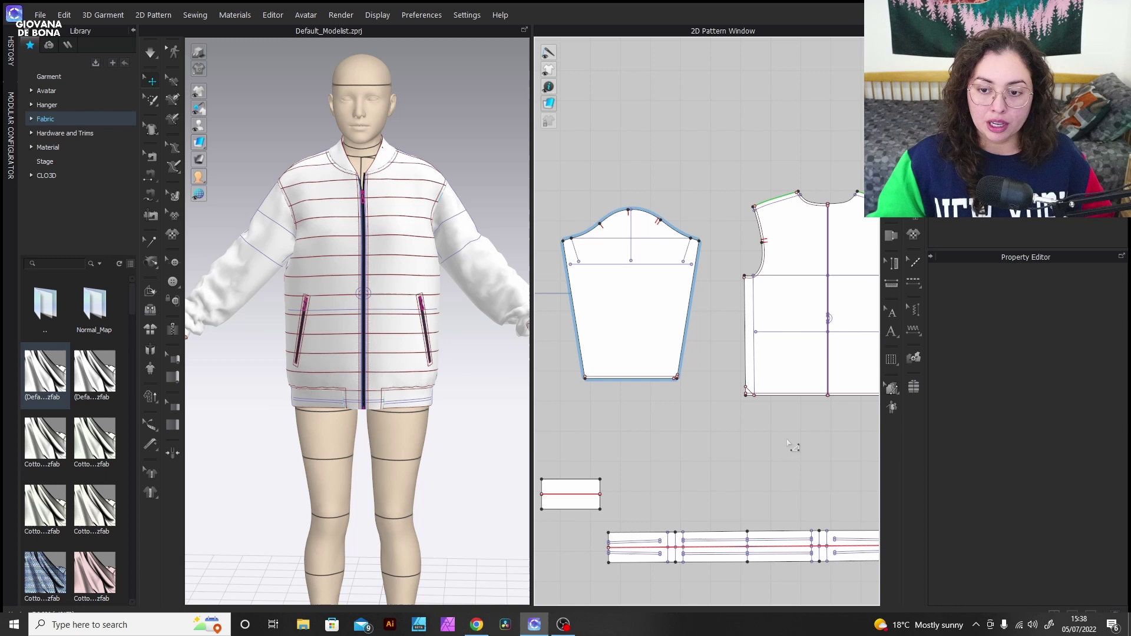
middle_click_drag(793, 447, 683, 443)
scroll(717, 432, "down", 1)
scroll(717, 429, "up", 1)
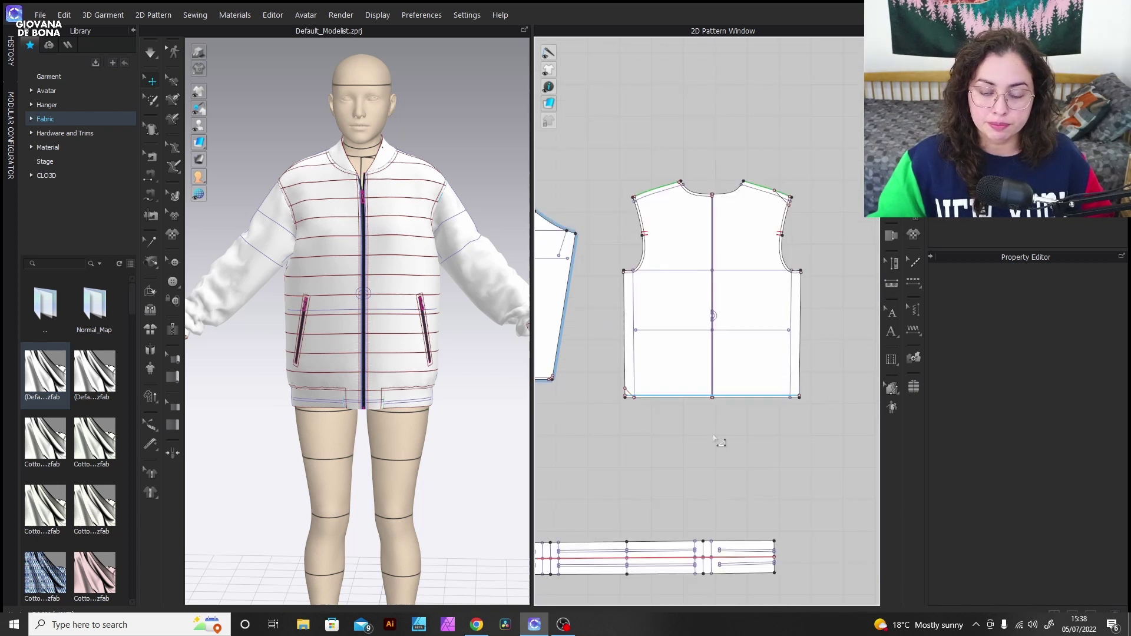
scroll(692, 417, "up", 5)
left_click(677, 354)
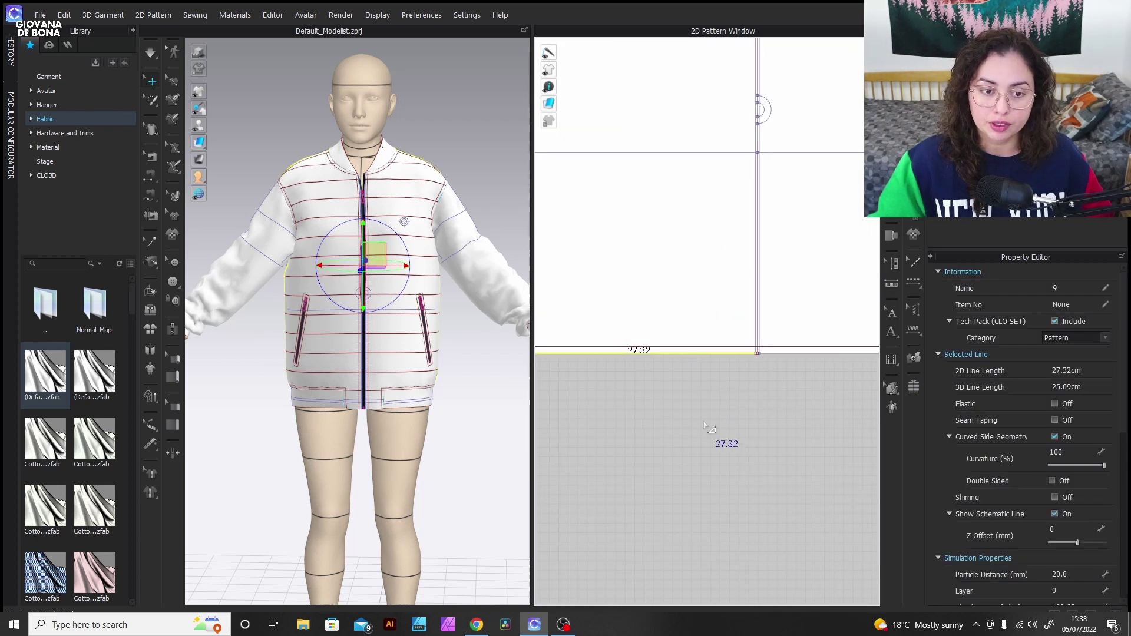
right_click(705, 354)
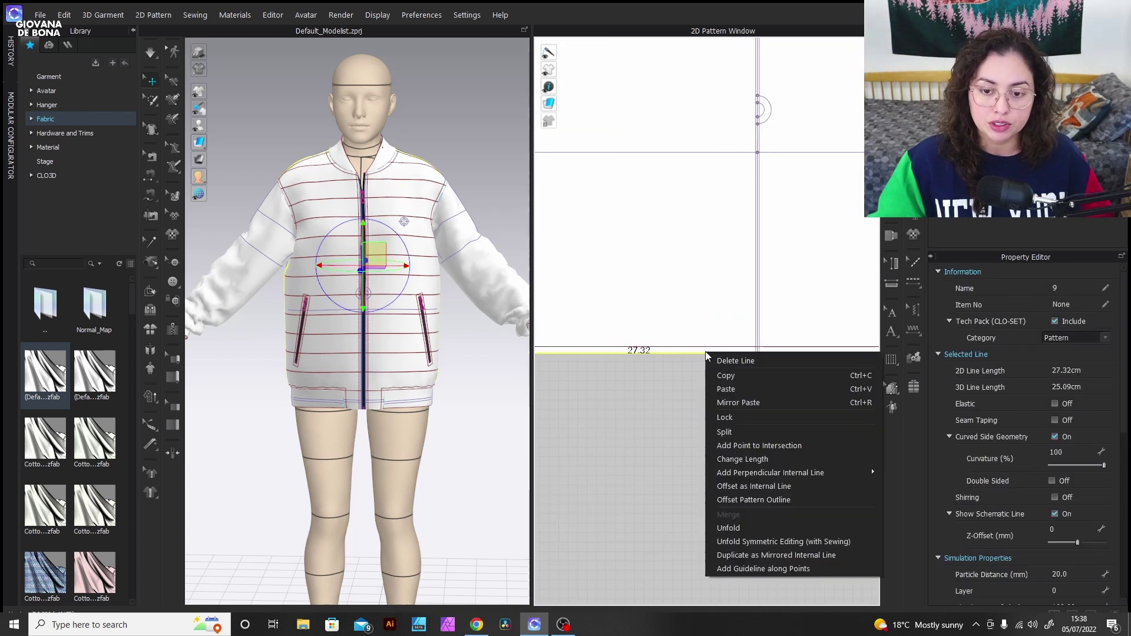
left_click(747, 486)
left_click(548, 370)
left_click(714, 444)
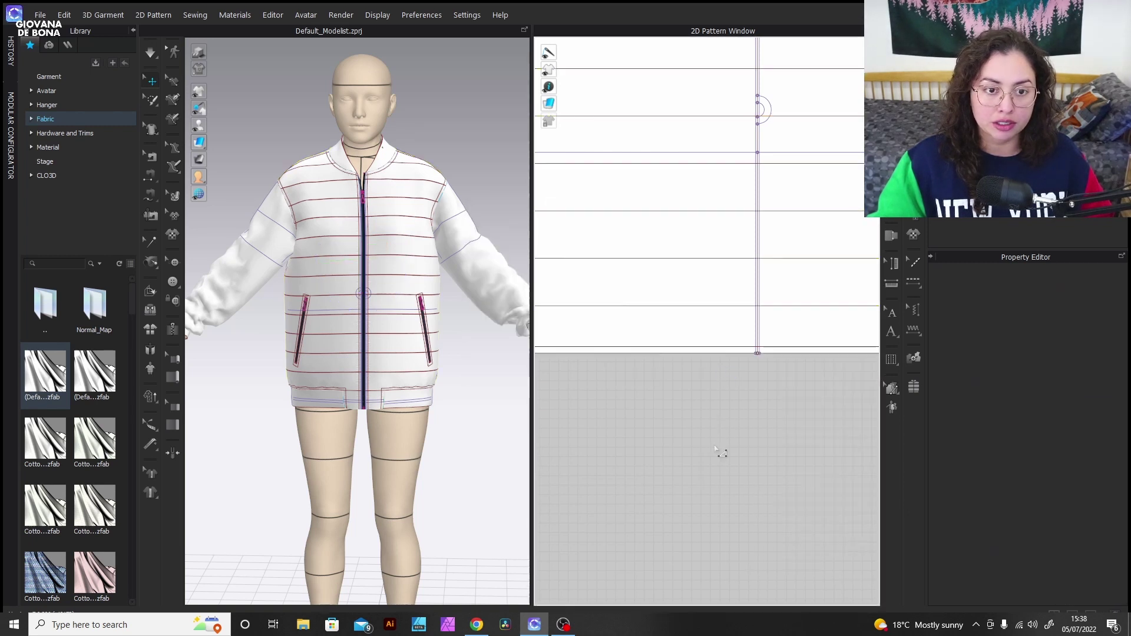
- Offset the sleeve's hem edge as 10 extended internal lines spaced 5 cm apart
scroll(714, 444, "down", 5)
mouse_move(454, 379)
right_mouse_down()
mouse_move(240, 367)
mouse_move(306, 454)
mouse_move(465, 381)
right_mouse_up()
right_click_drag(710, 453, 776, 458)
scroll(684, 422, "up", 2)
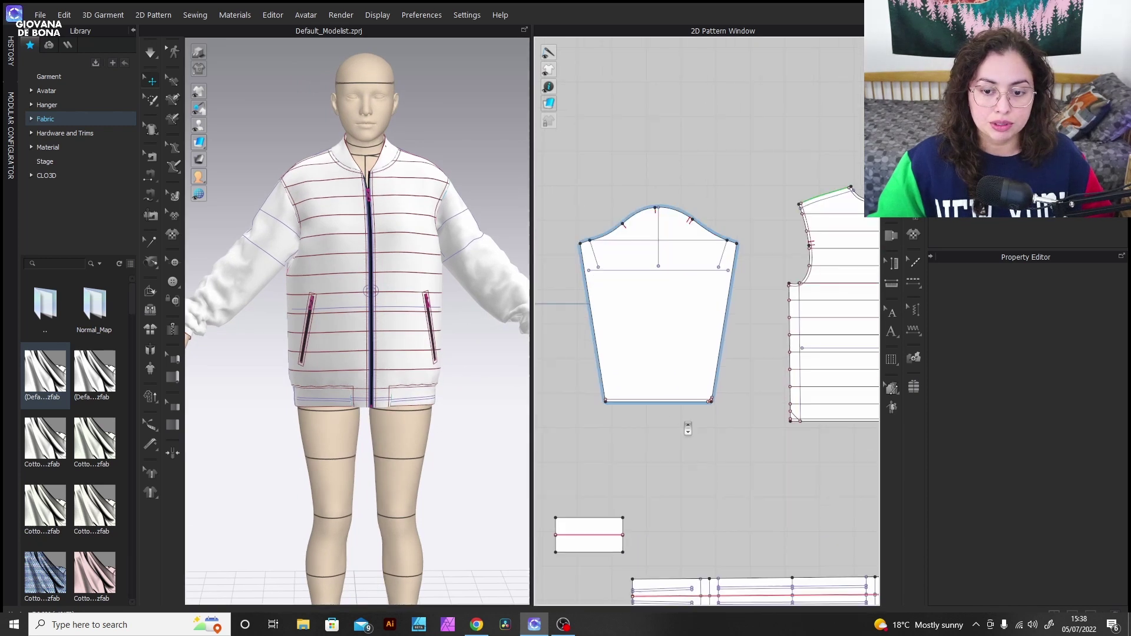
left_click(677, 402)
right_click(674, 403)
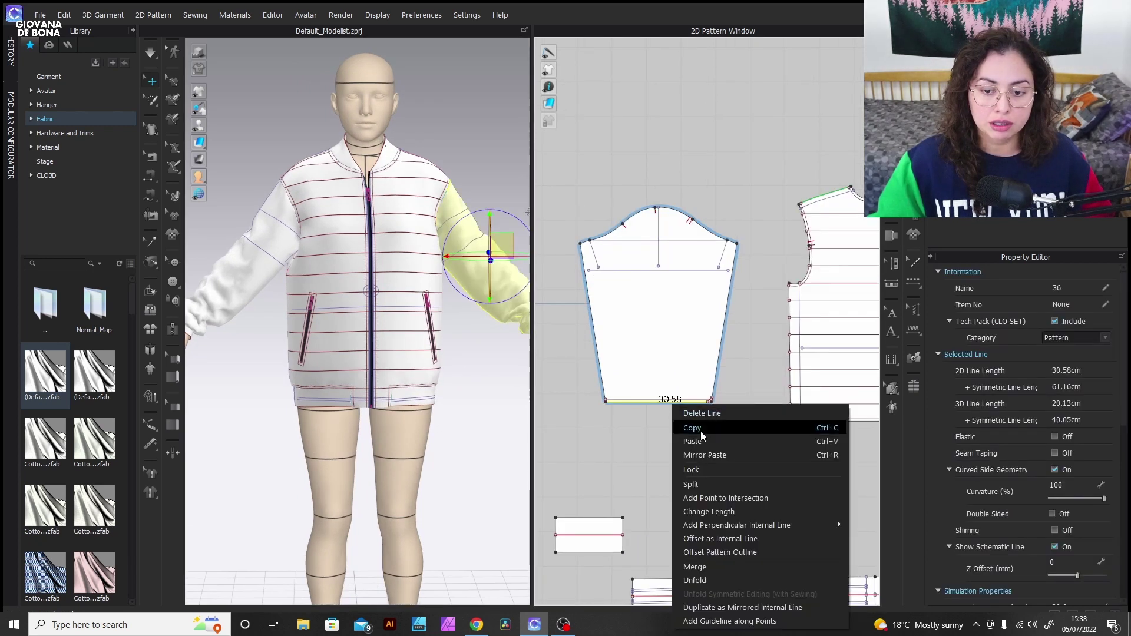
left_click(749, 538)
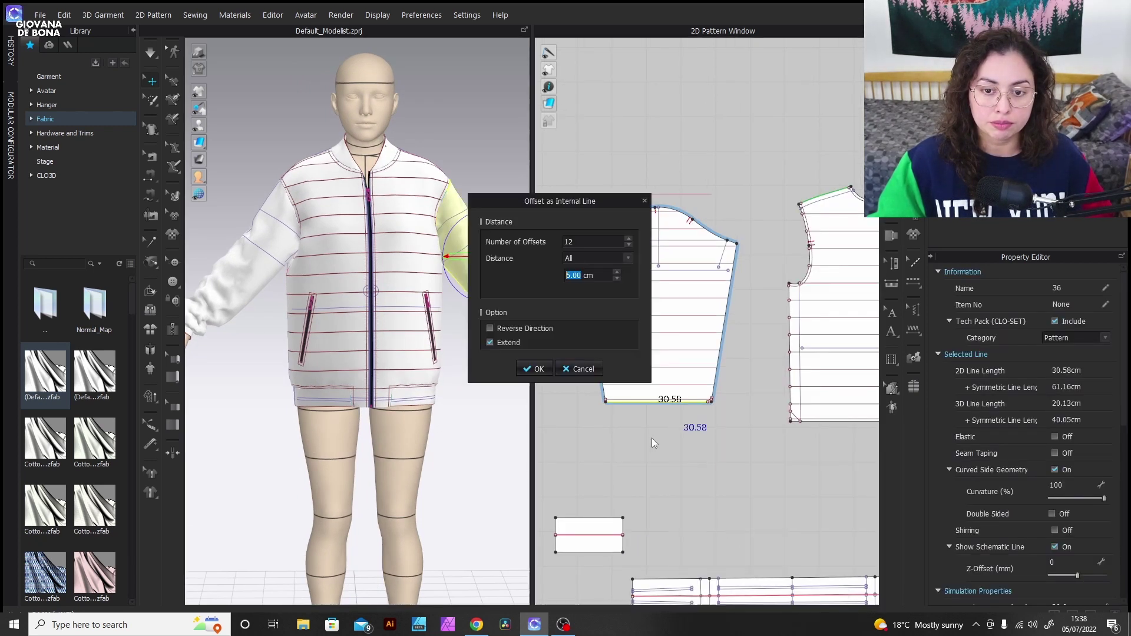
left_click(628, 245)
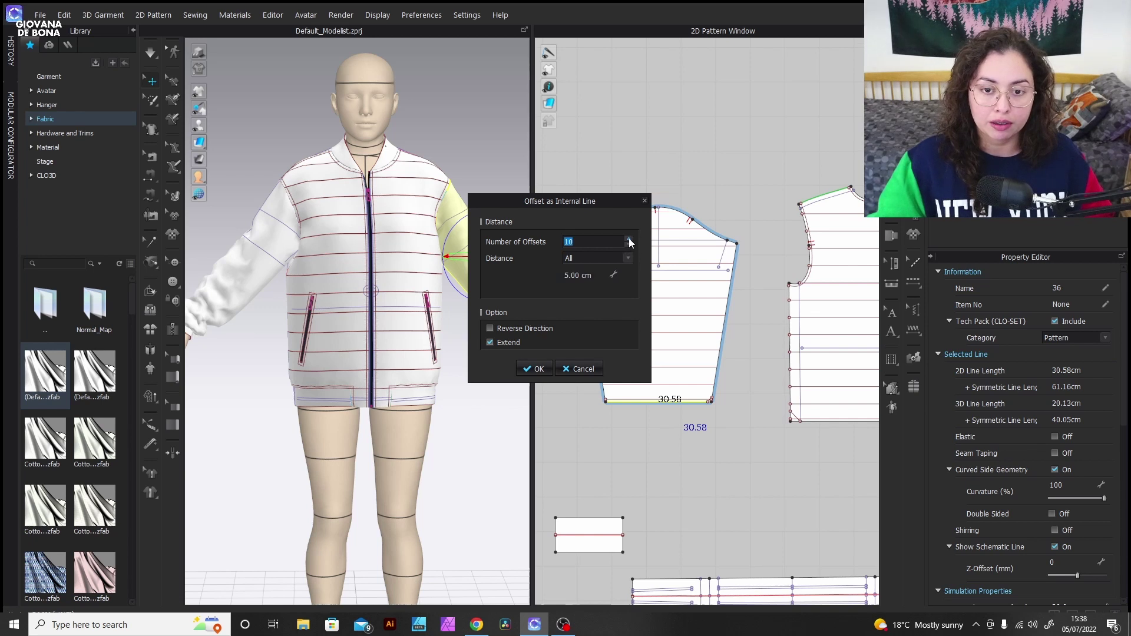
left_click(534, 369)
left_click(680, 464)
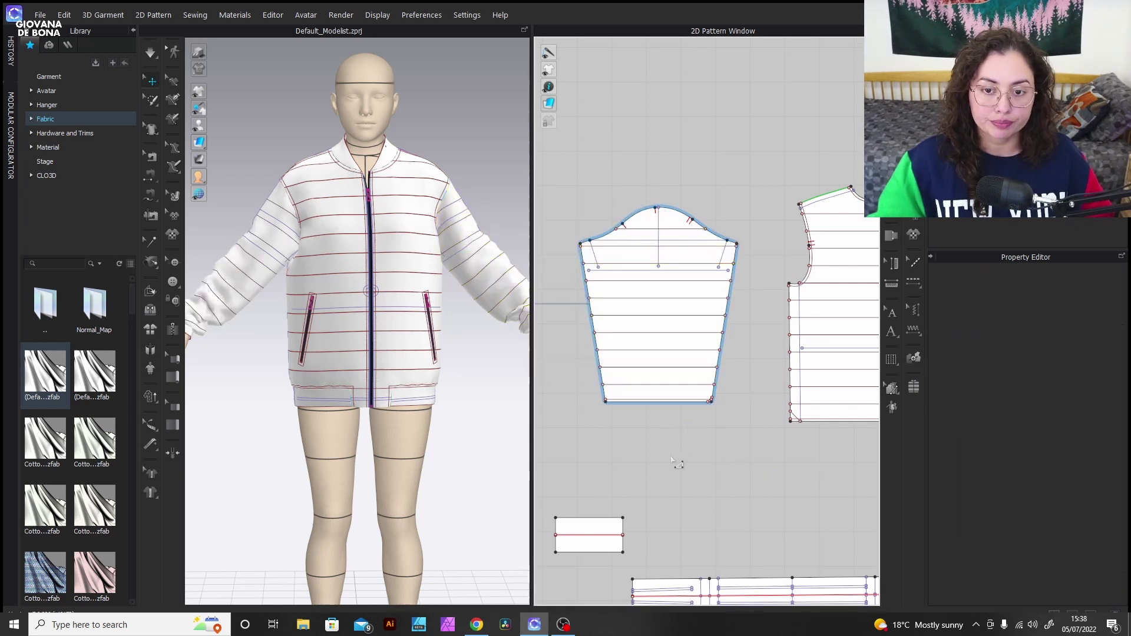
- Check the horizontal internal lines across the pattern pieces and around the back of the 3D jacket
scroll(669, 459, "down", 3)
middle_click_drag(669, 460, 927, 474)
middle_click_drag(631, 442, 719, 440)
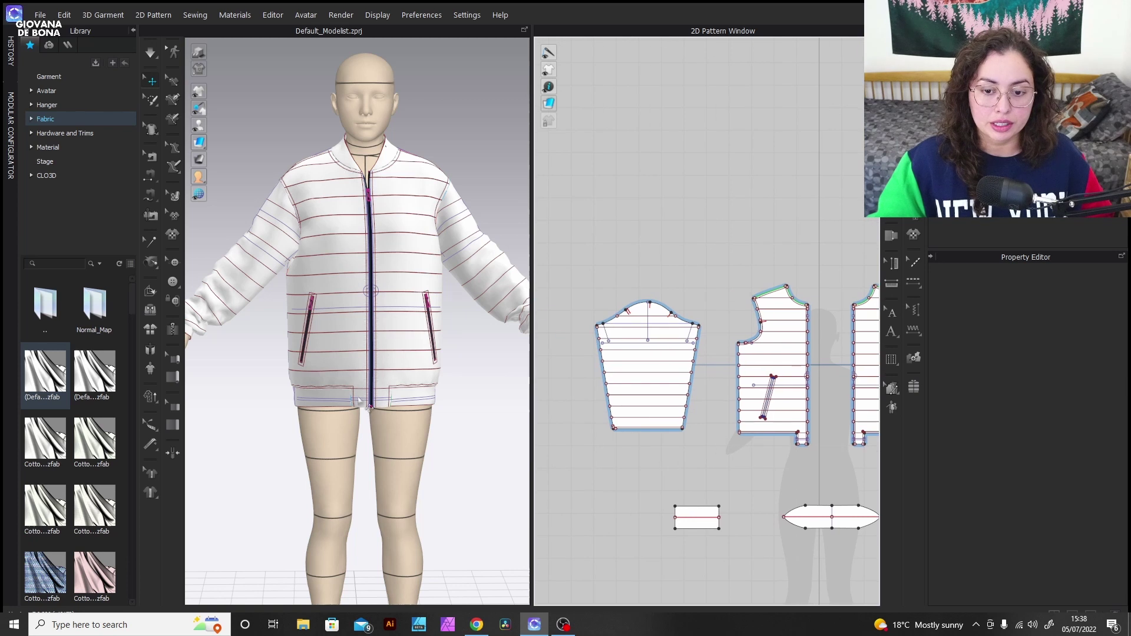
right_click_drag(358, 400, 302, 371)
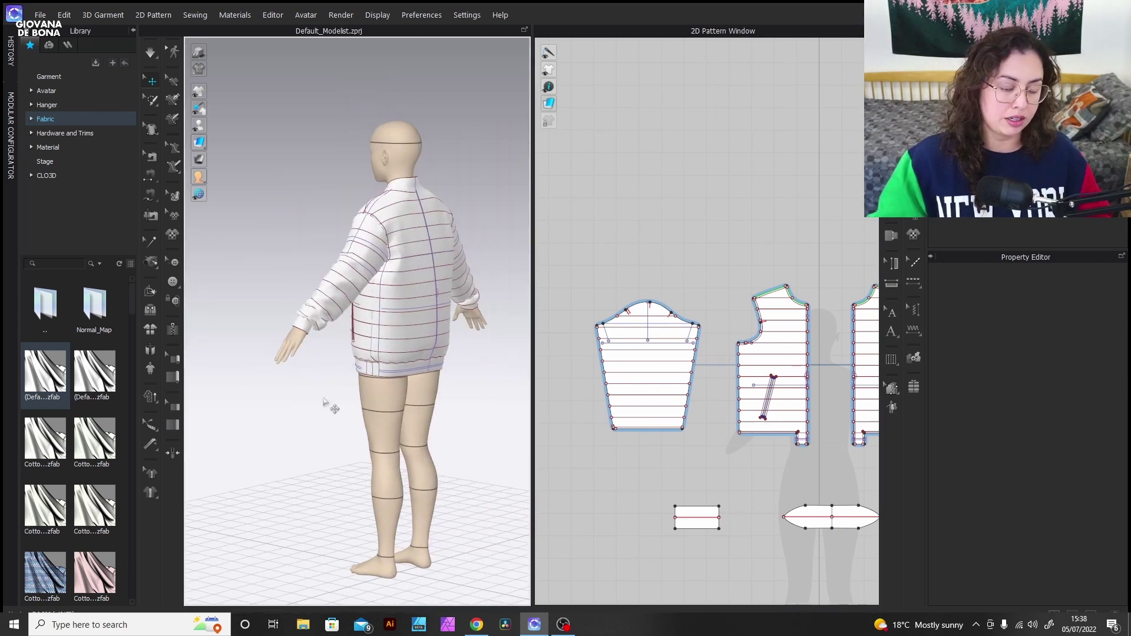
key("2")
scroll(773, 519, "down", 2)
middle_click_drag(771, 518, 668, 474)
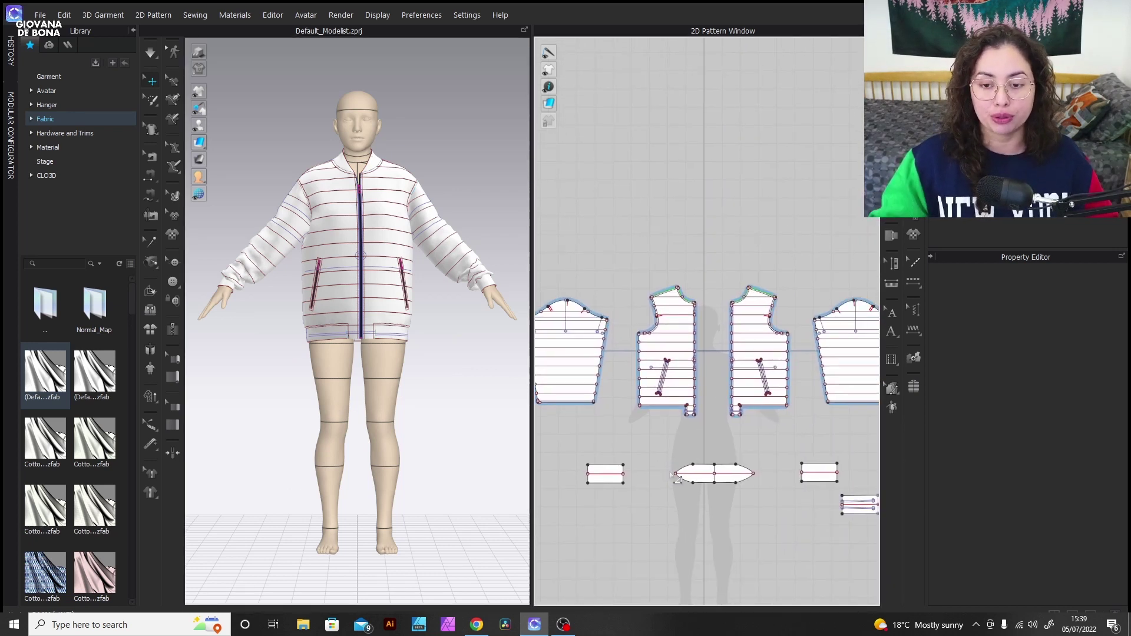
- Choose both sleeves, both front panels and the back panel as the base pieces for the Fill tool
left_click(912, 392)
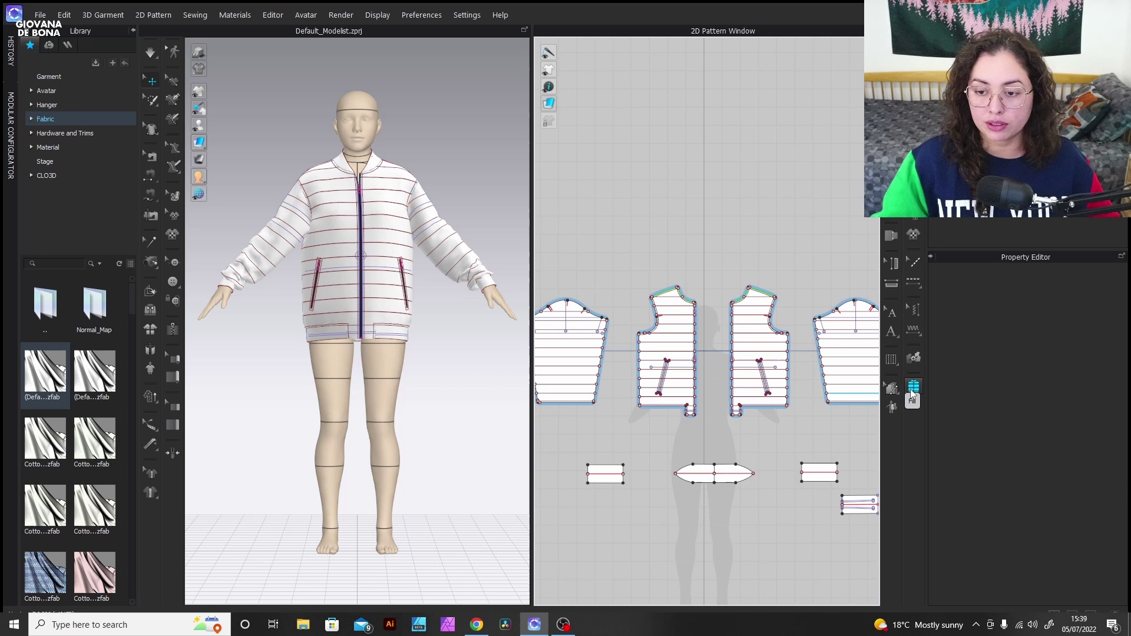
scroll(761, 469, "down", 2)
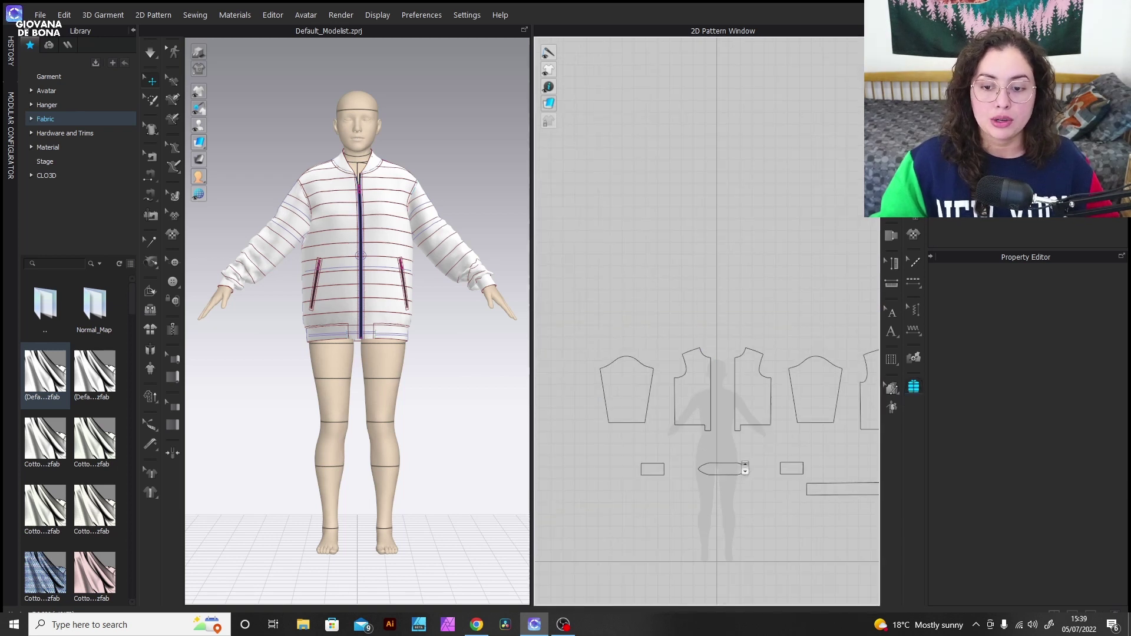
scroll(776, 448, "down", 2)
middle_click_drag(780, 457, 717, 426)
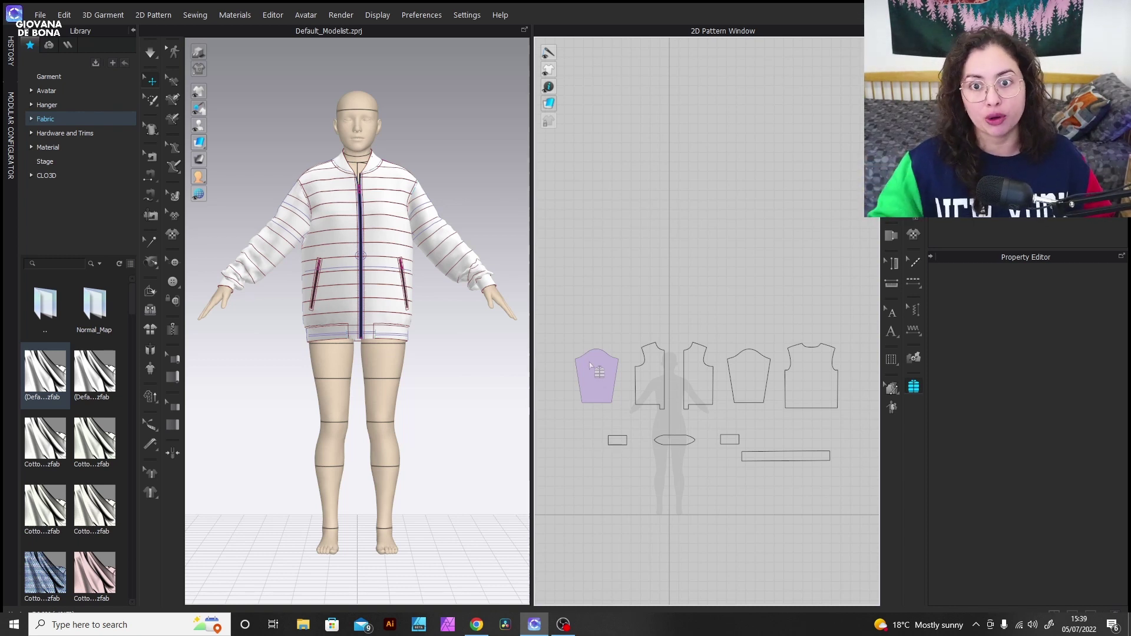
left_click(654, 376)
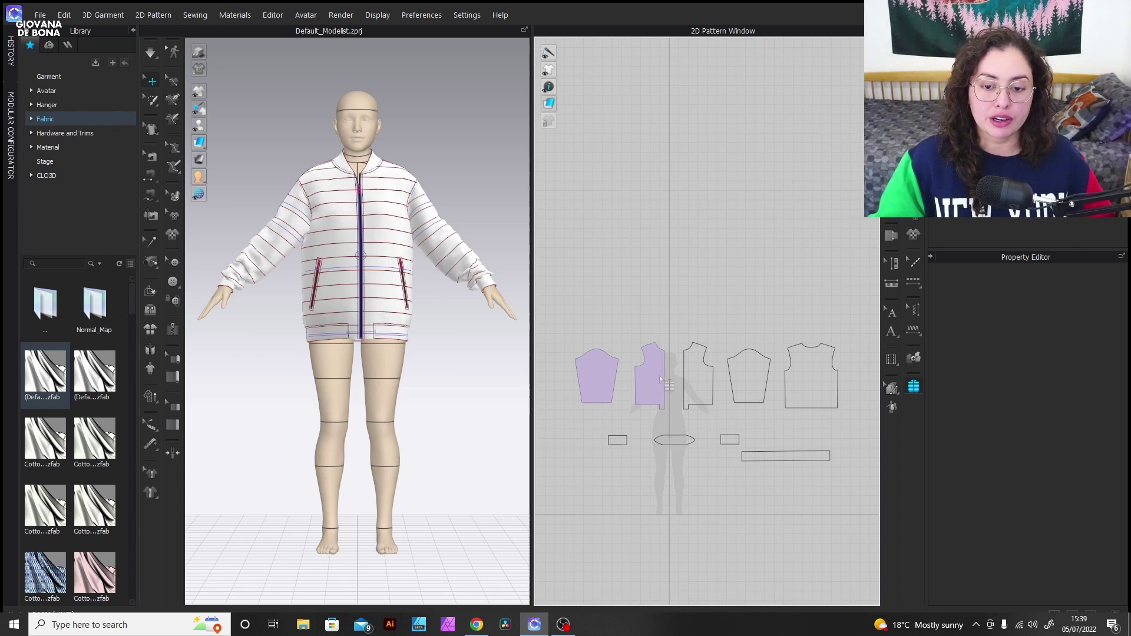
left_click(690, 373)
left_click(758, 373)
left_click(796, 380, "shift")
- Duplicate the selected pieces directly above the originals and create the filling between the two layers
key("ctrl+c")
key("ctrl+v")
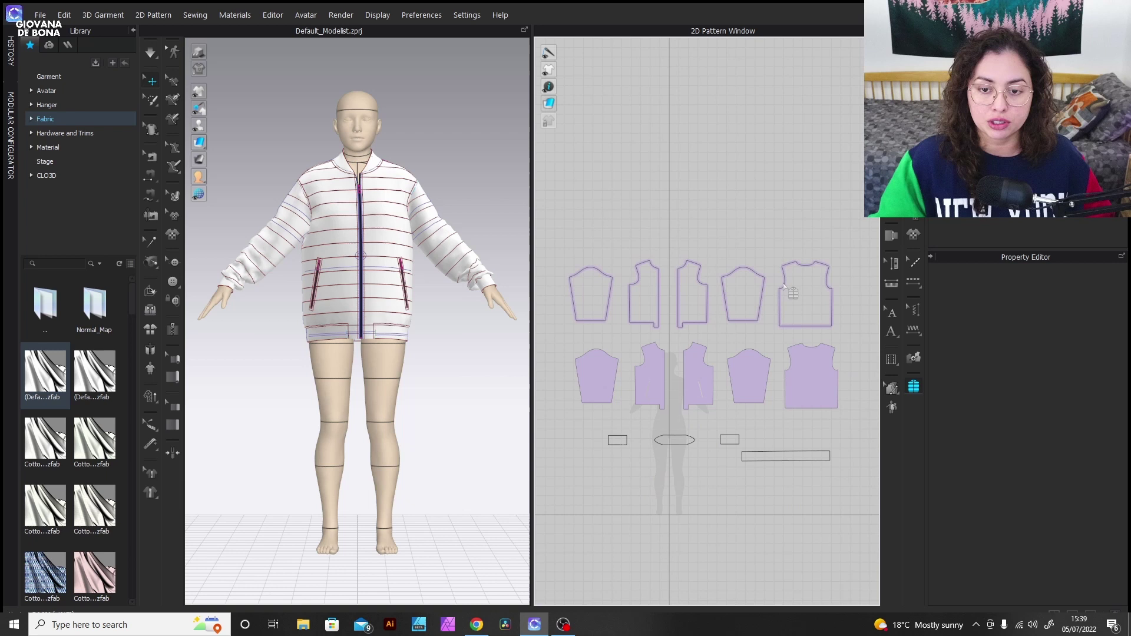
left_click(790, 273)
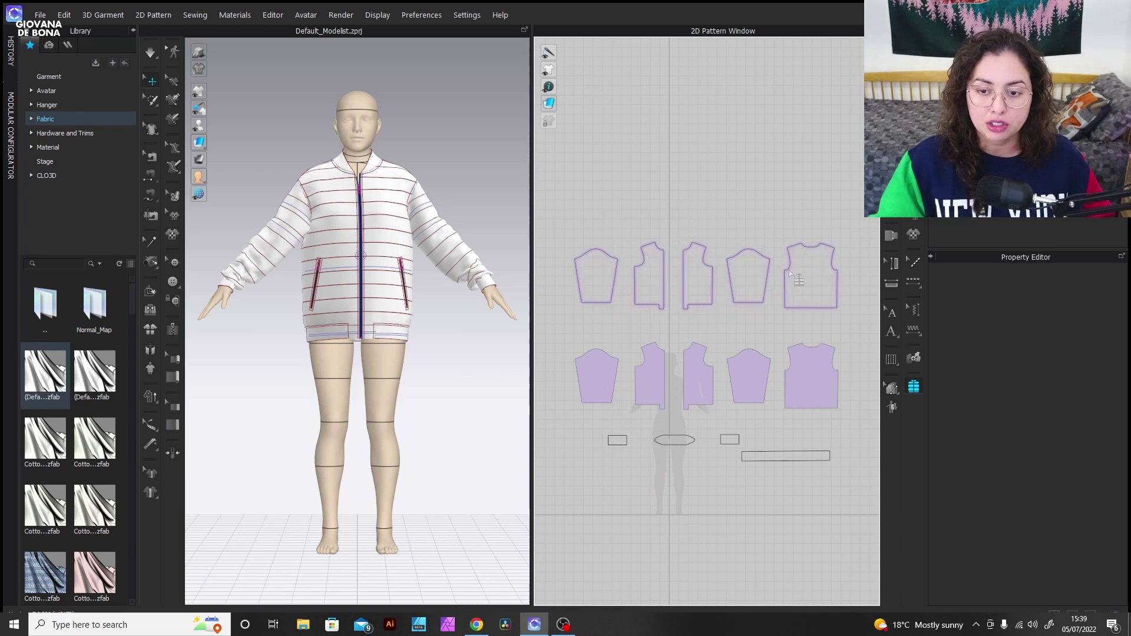
left_click(779, 403)
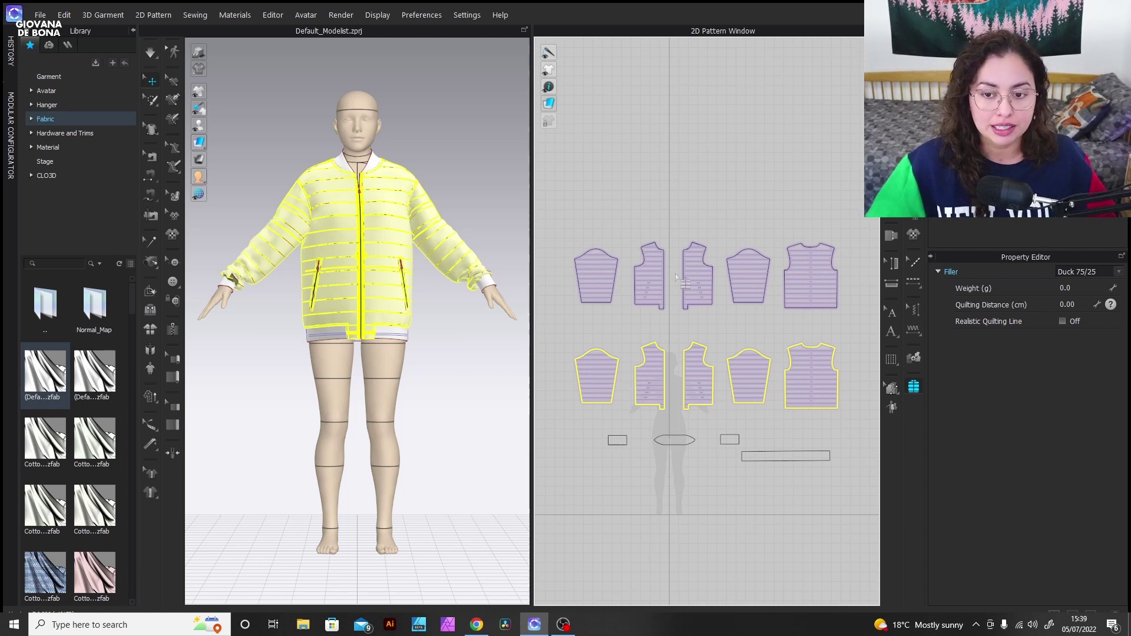
left_click(808, 172)
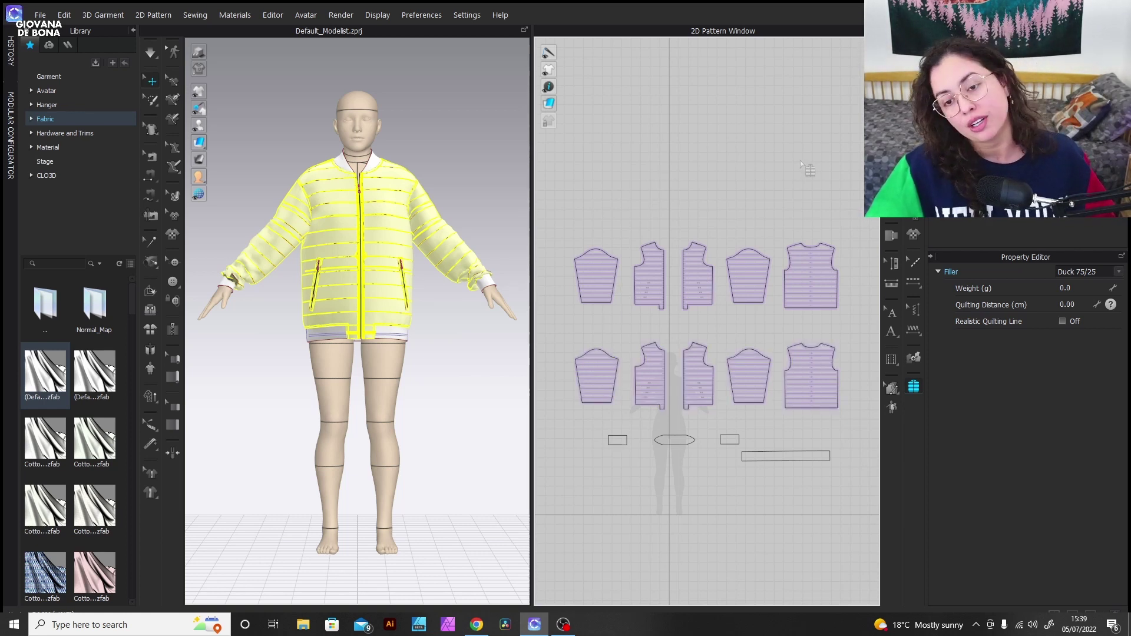
- Examine the internal lines on the filled sleeve piece and identify the upper duplicate layer of pieces
scroll(653, 286, "up", 5)
scroll(654, 298, "up", 4)
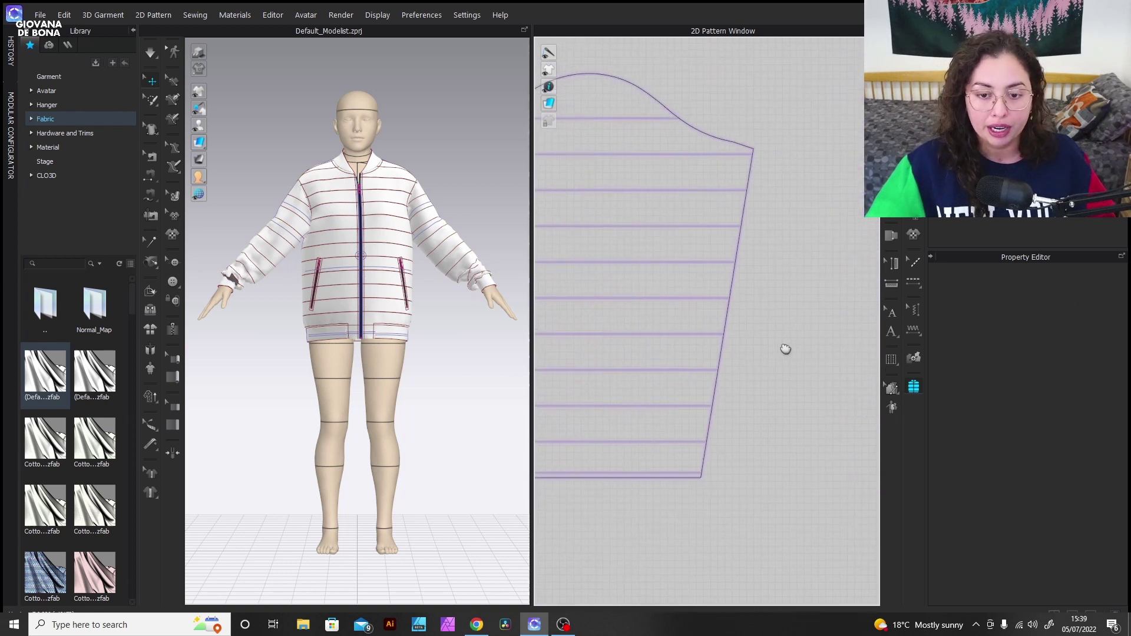
scroll(652, 336, "up", 2)
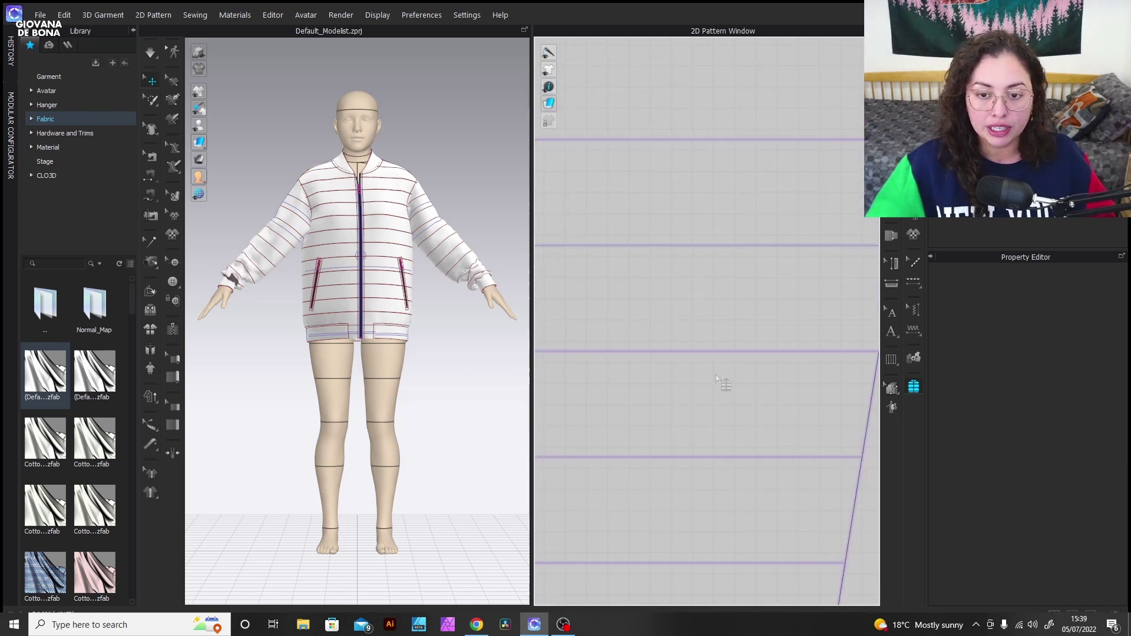
scroll(716, 374, "down", 4)
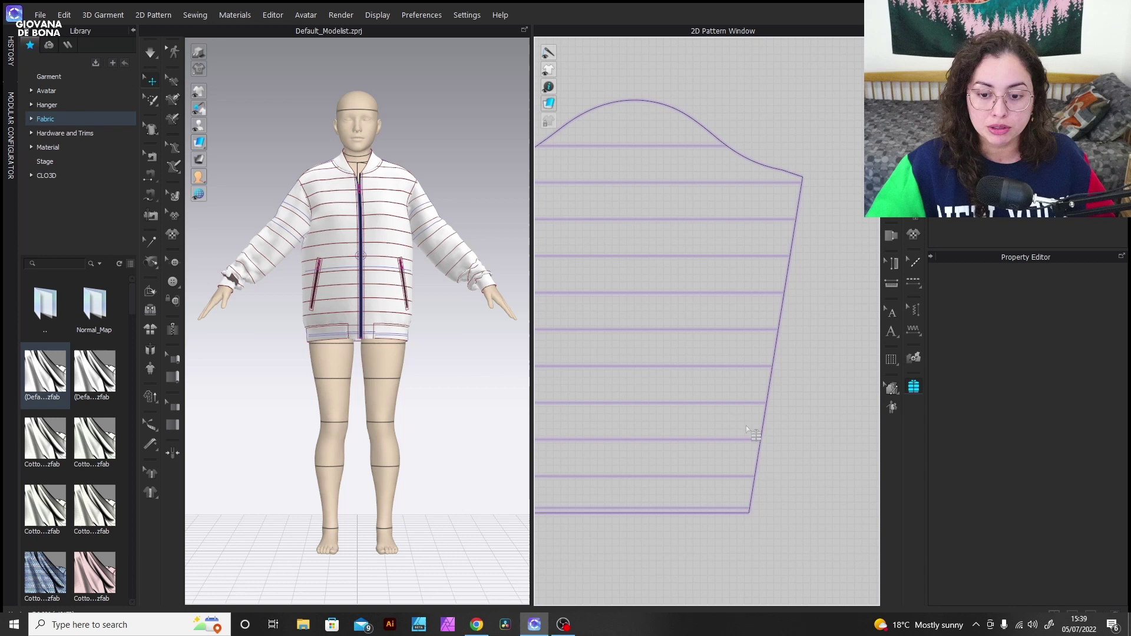
scroll(746, 425, "down", 5)
scroll(629, 385, "down", 4)
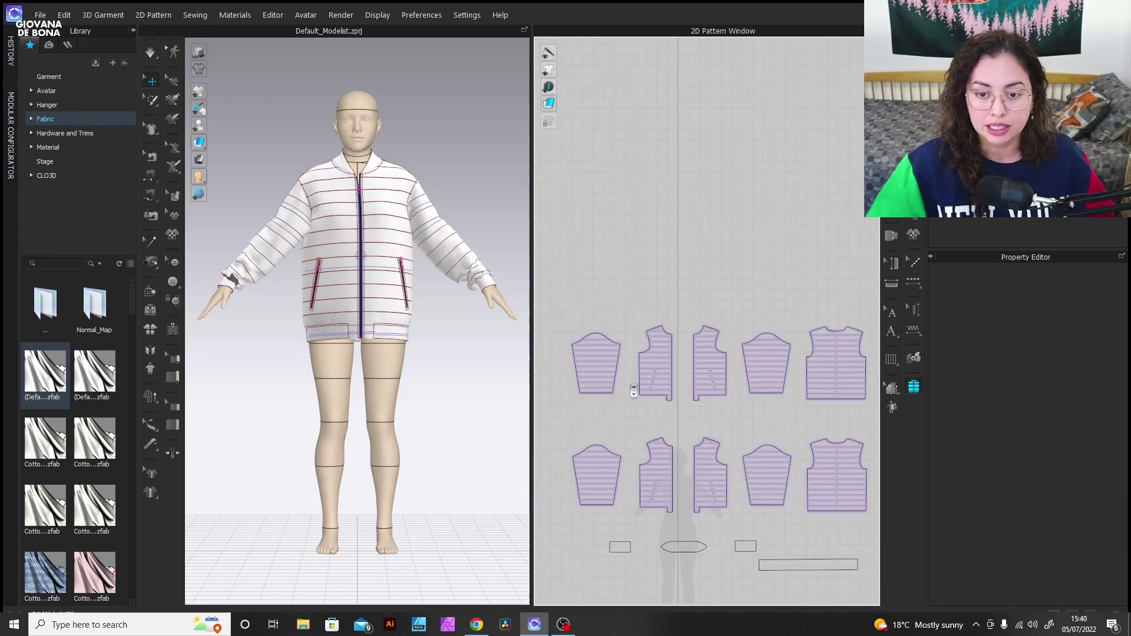
left_click_drag(576, 319, 811, 417)
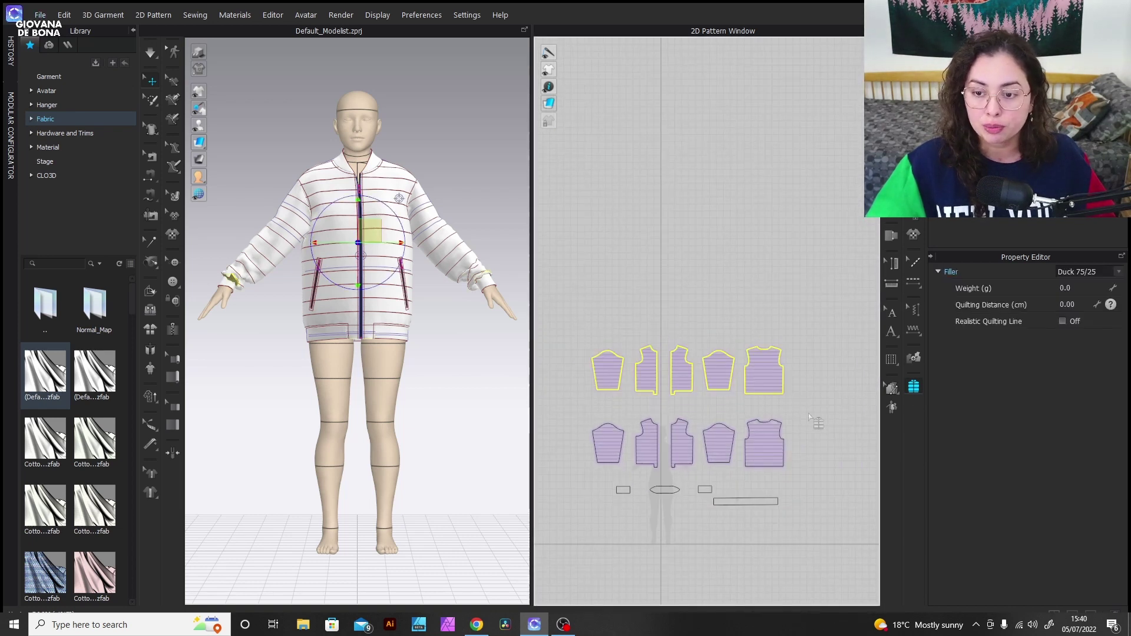
- Set the filler of the lower row of sleeve, front and back pieces to Duck 90/10
left_click(775, 325)
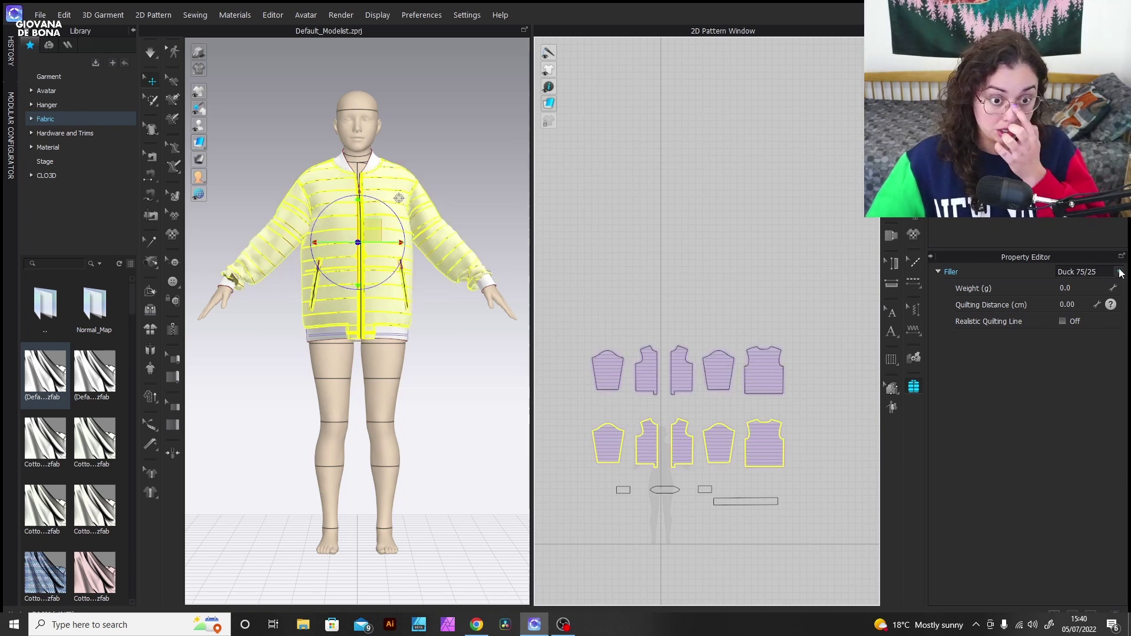
left_click(1120, 272)
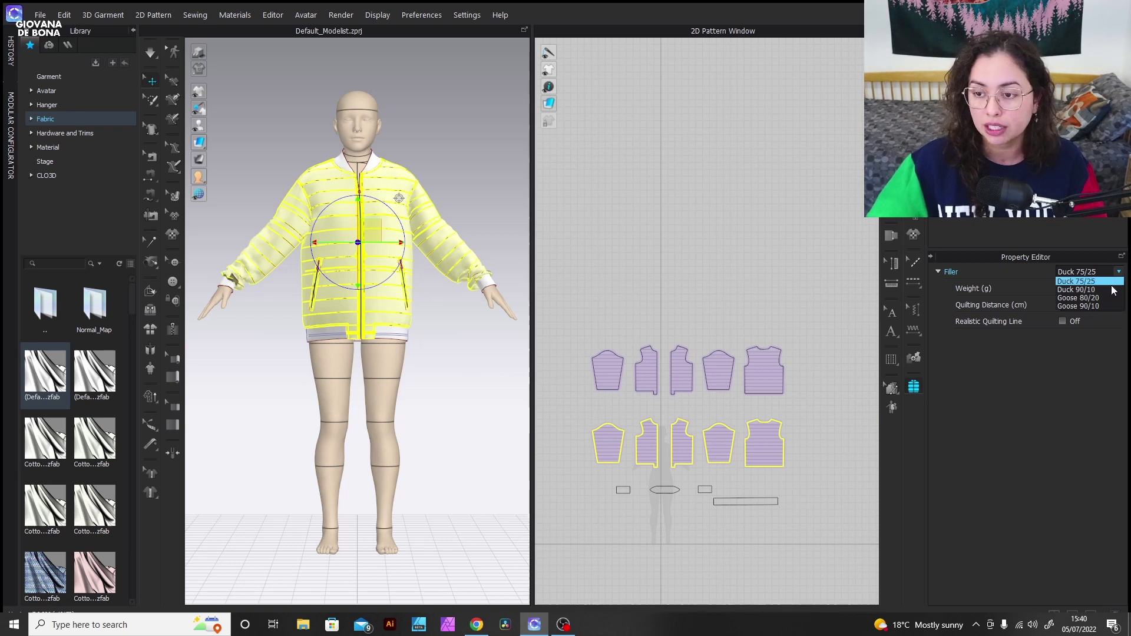
left_click(1110, 288)
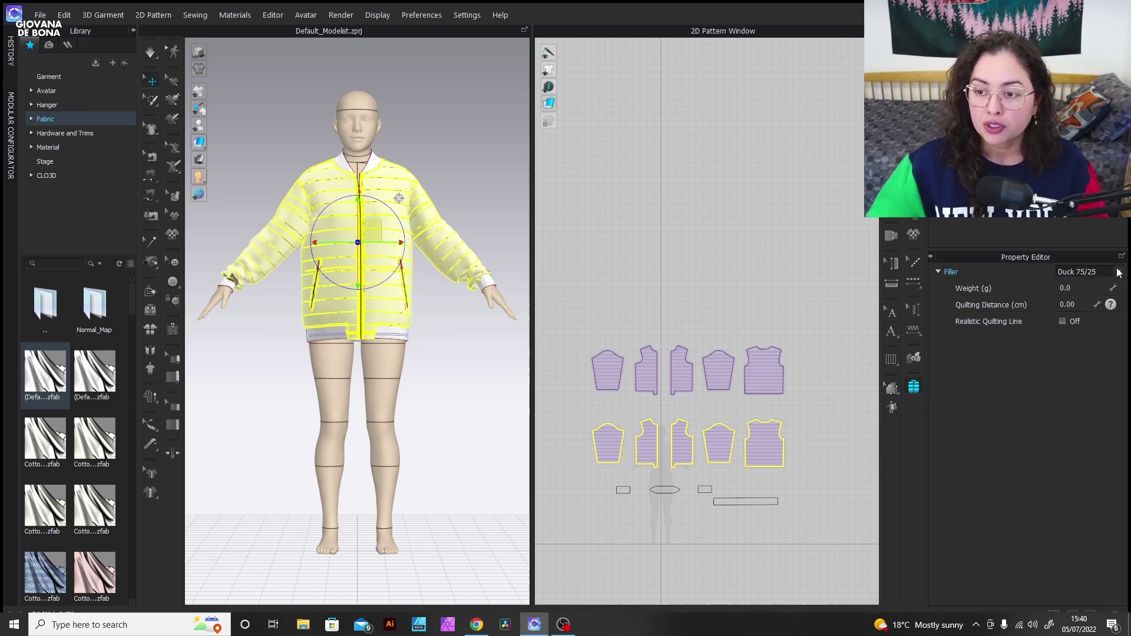
left_click(1120, 273)
left_click(1087, 288)
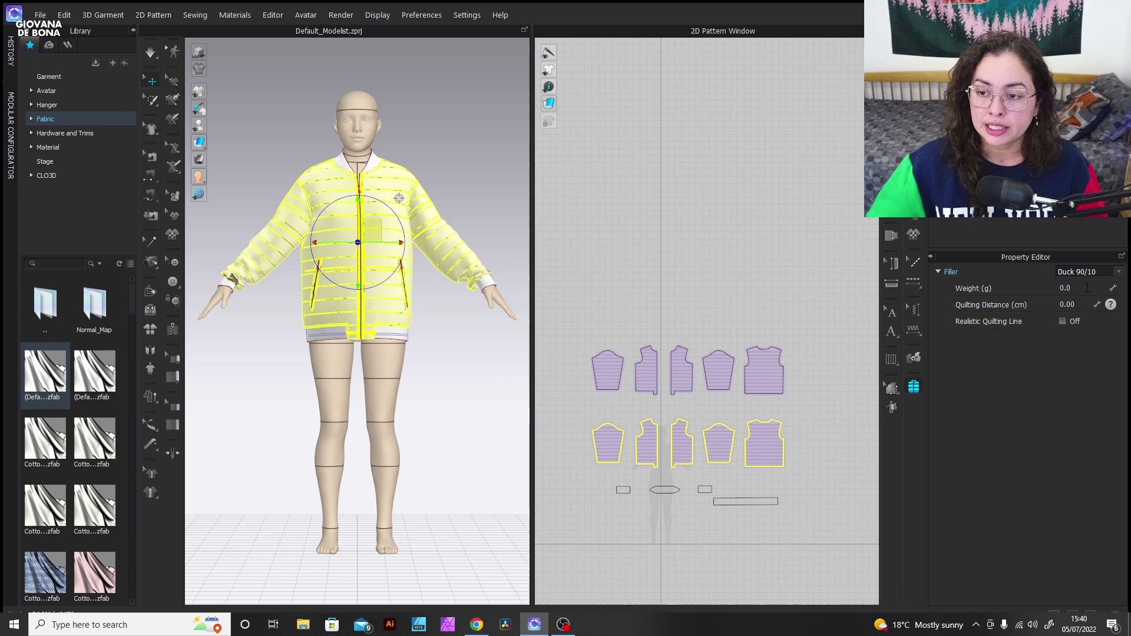
- Set the filler weight of the selected pieces to 130 g
left_click(1086, 287)
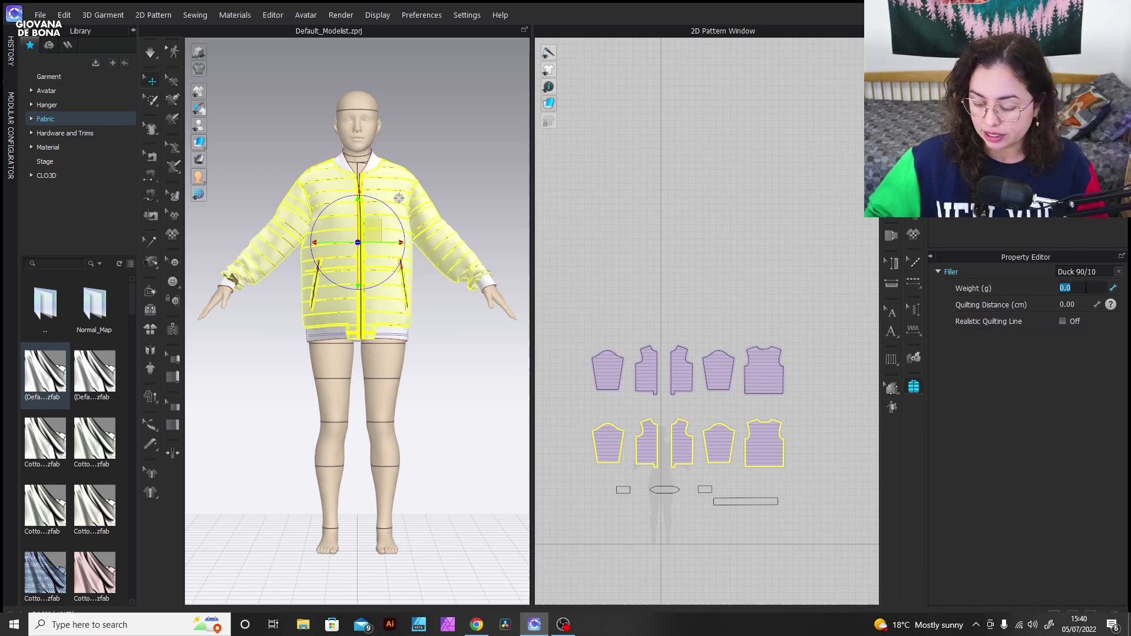
type("130")
left_click(752, 293)
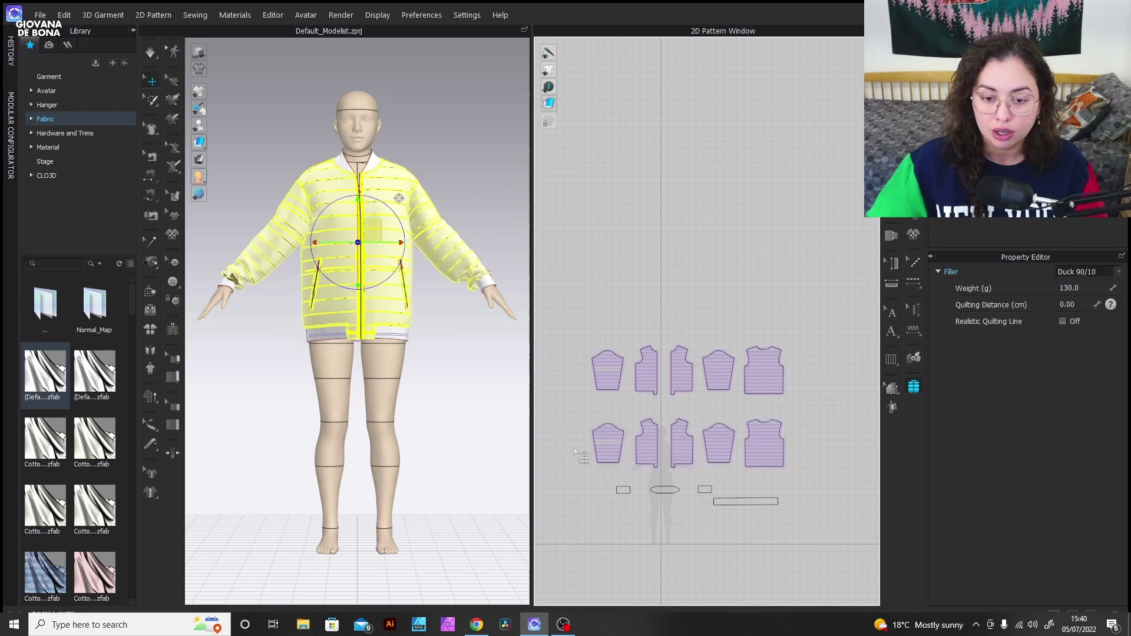
scroll(616, 446, "up", 5)
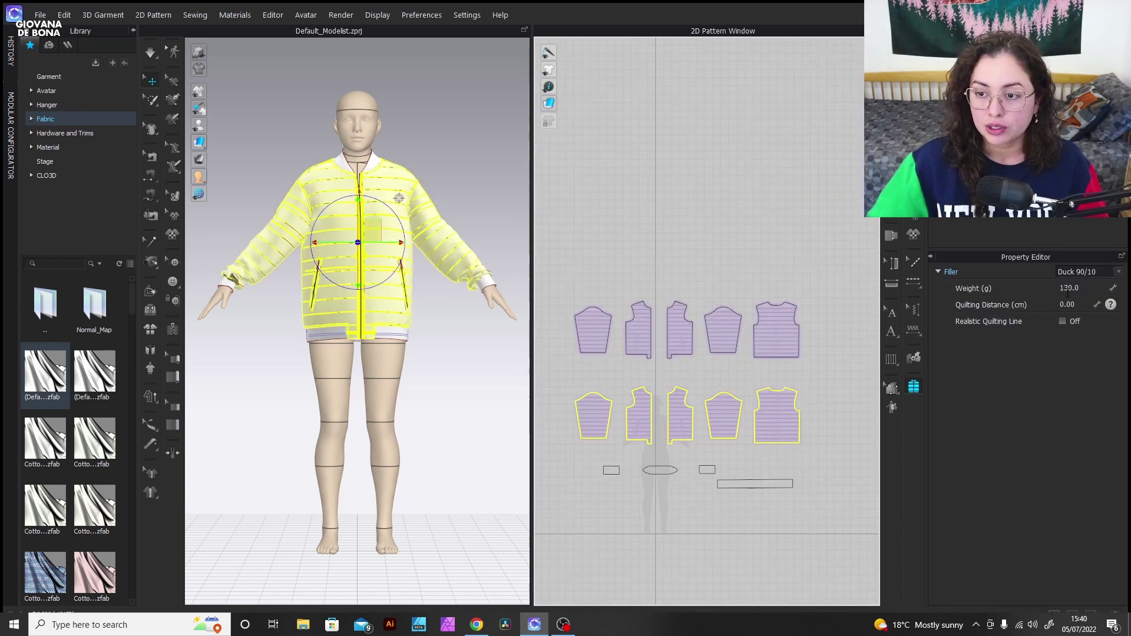
- Reselect the lower row of filled pieces and set their filler weight to 5 g with the calculator
double_click(1087, 287)
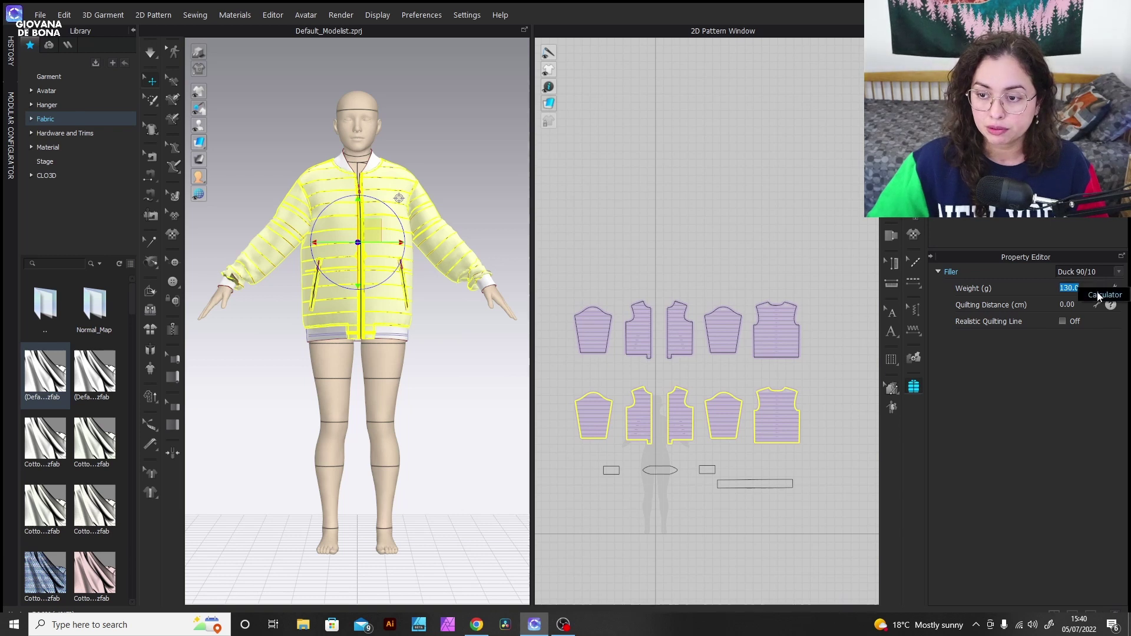
left_click(1097, 292)
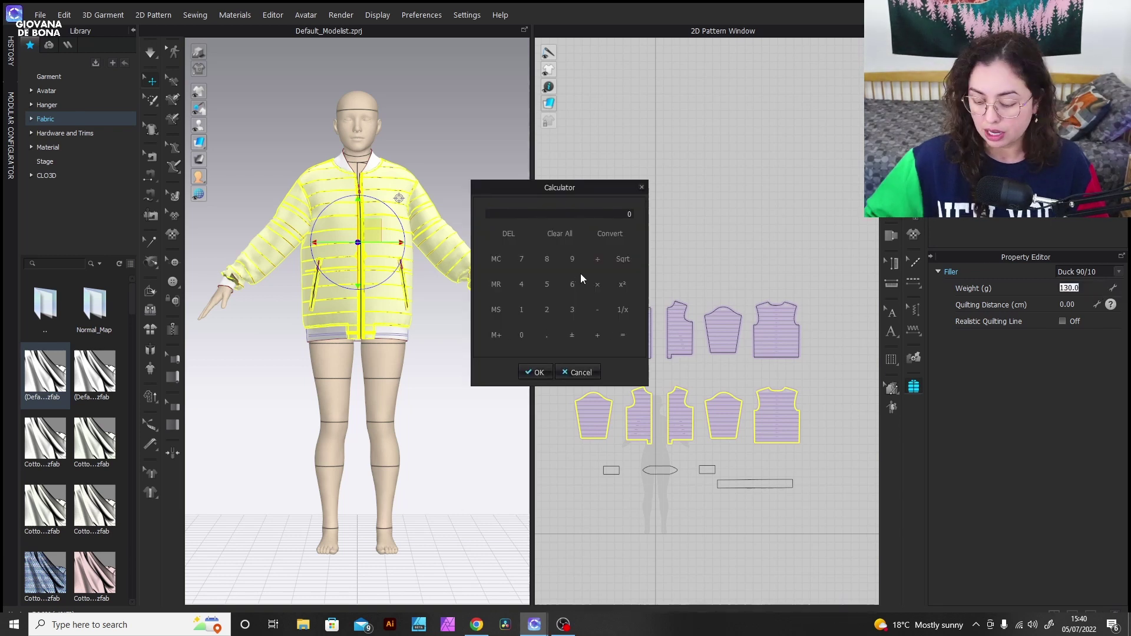
type("130")
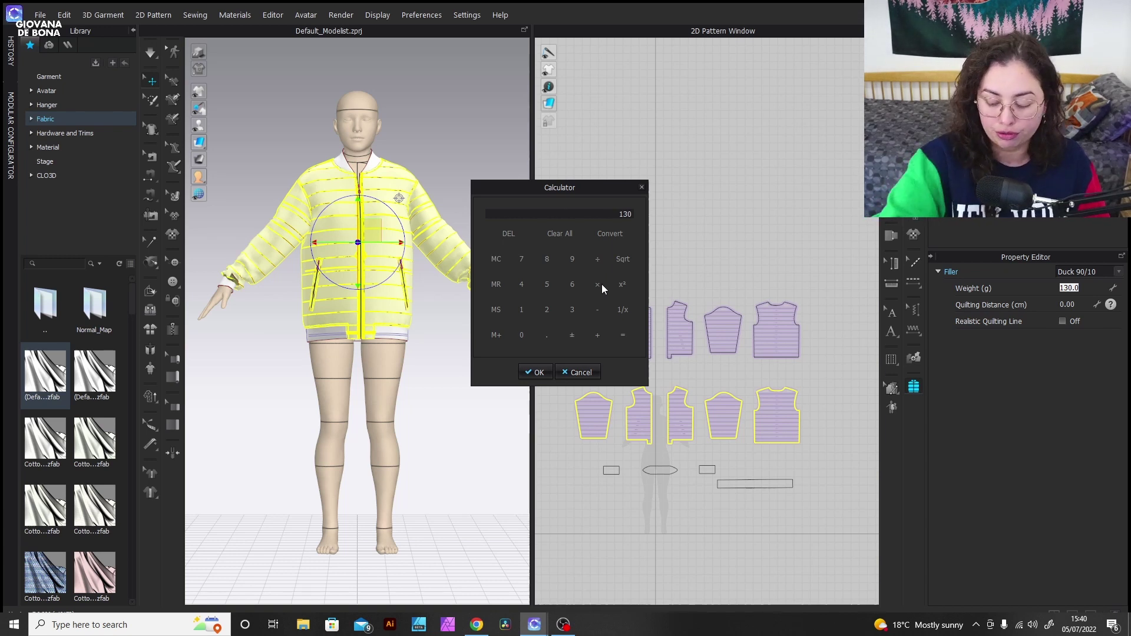
key("BackSpace")
key("BackSpace")
key("BackSpace")
type("5")
left_click(553, 372)
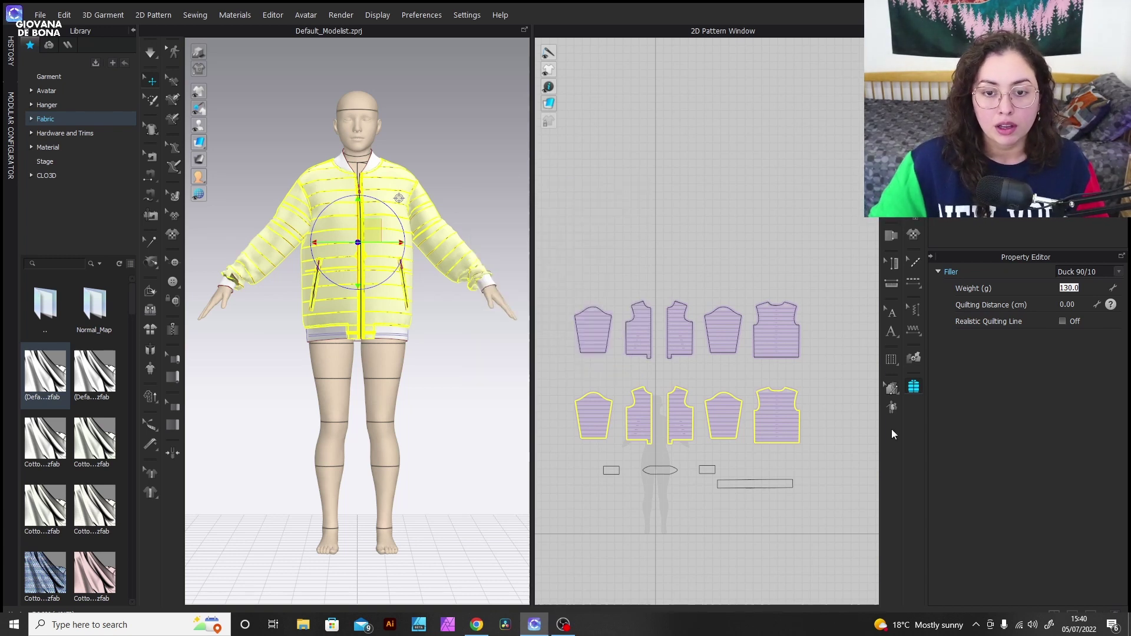
- Calculate 130 times 5 in the weight calculator and set the filler weight to 650 g
left_click(1095, 287)
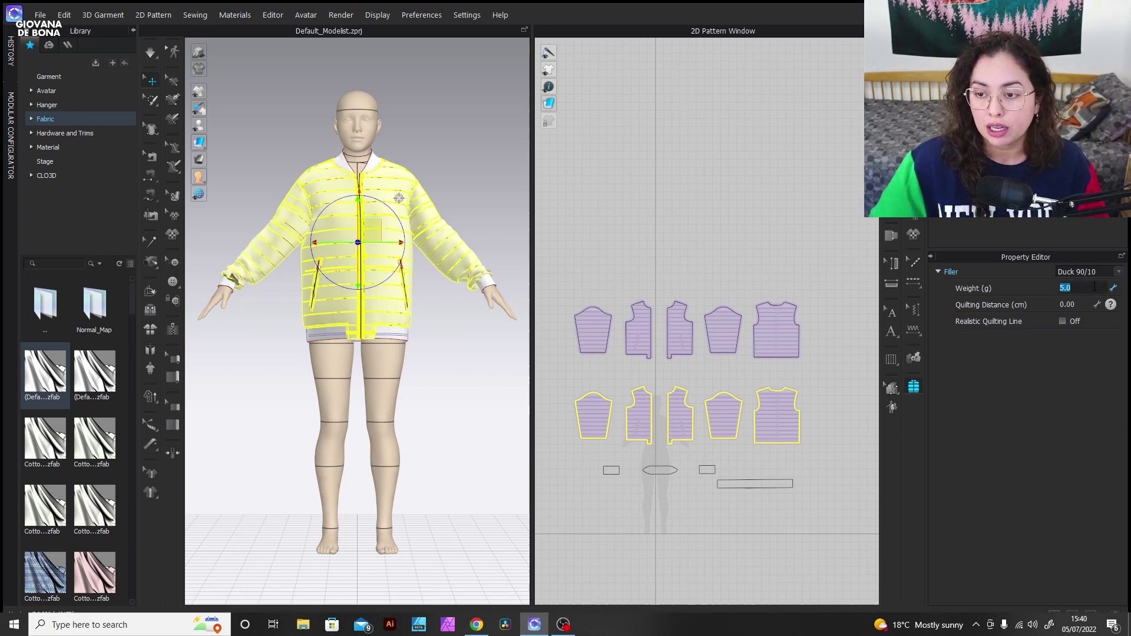
left_click(1113, 287)
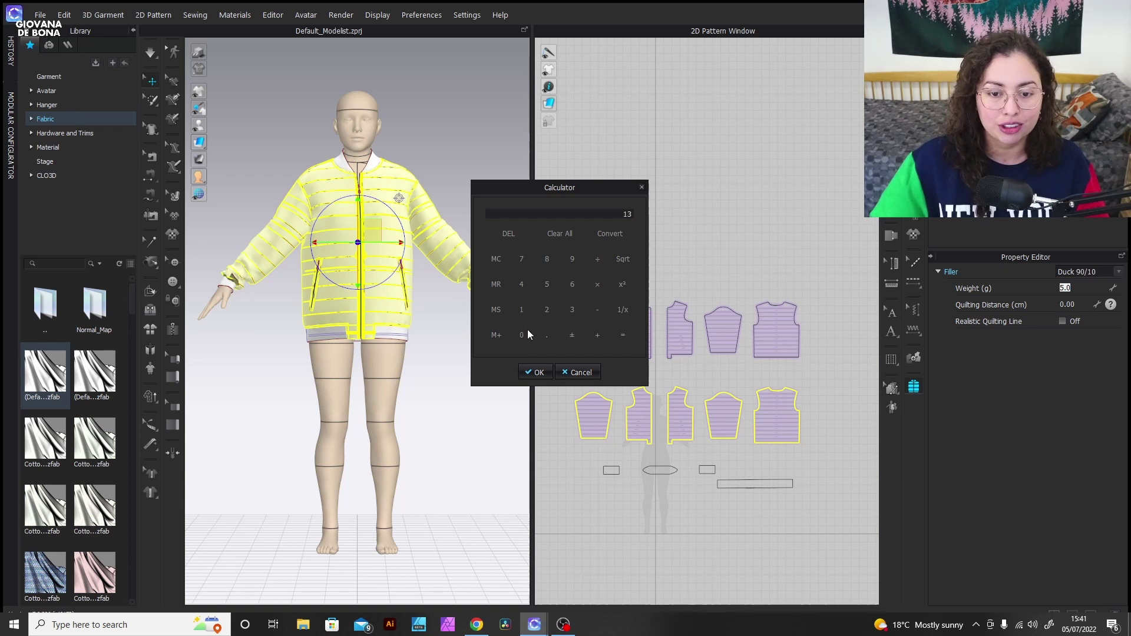
left_click(545, 284)
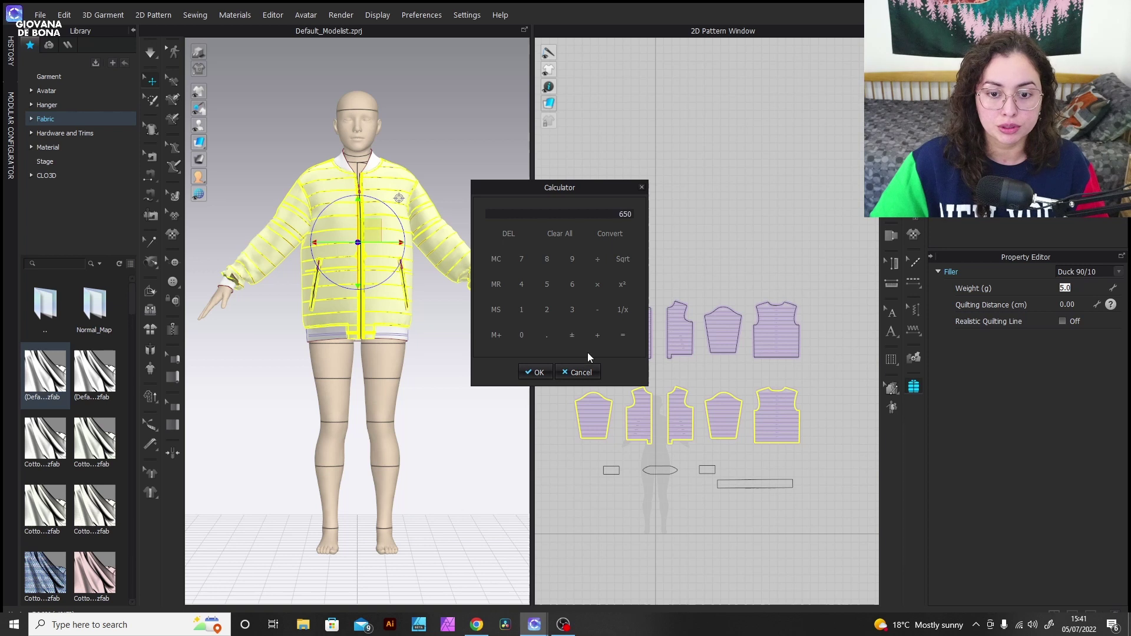
left_click(535, 372)
type("650")
key("Return")
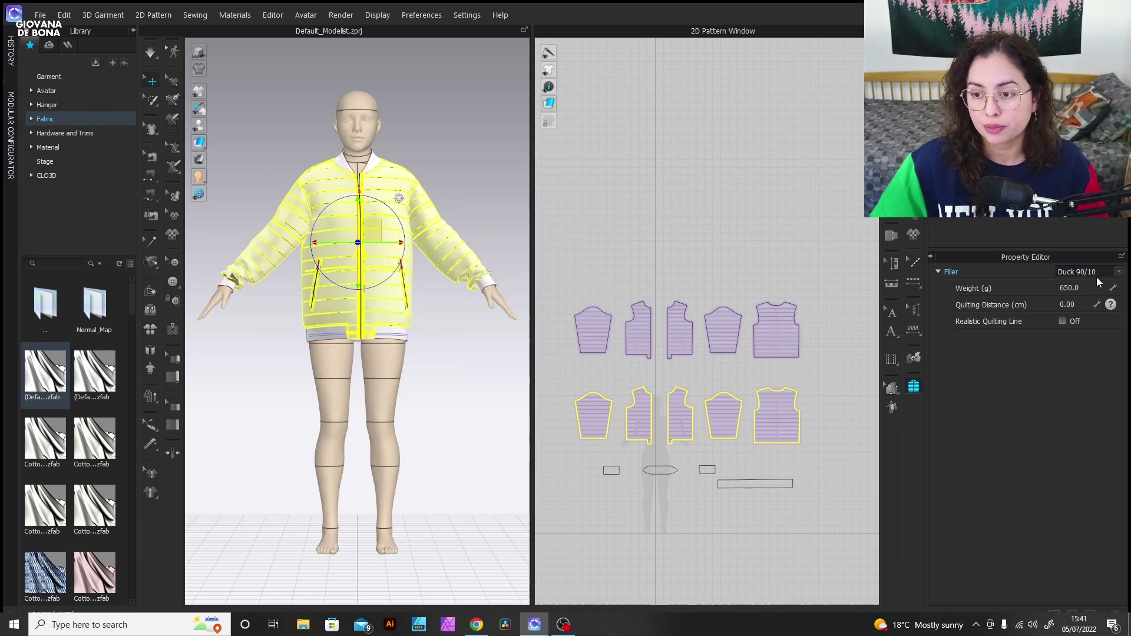
- Set the filler's quilting distance to 5 cm and simulate the filled jacket on the avatar
left_click(1077, 305)
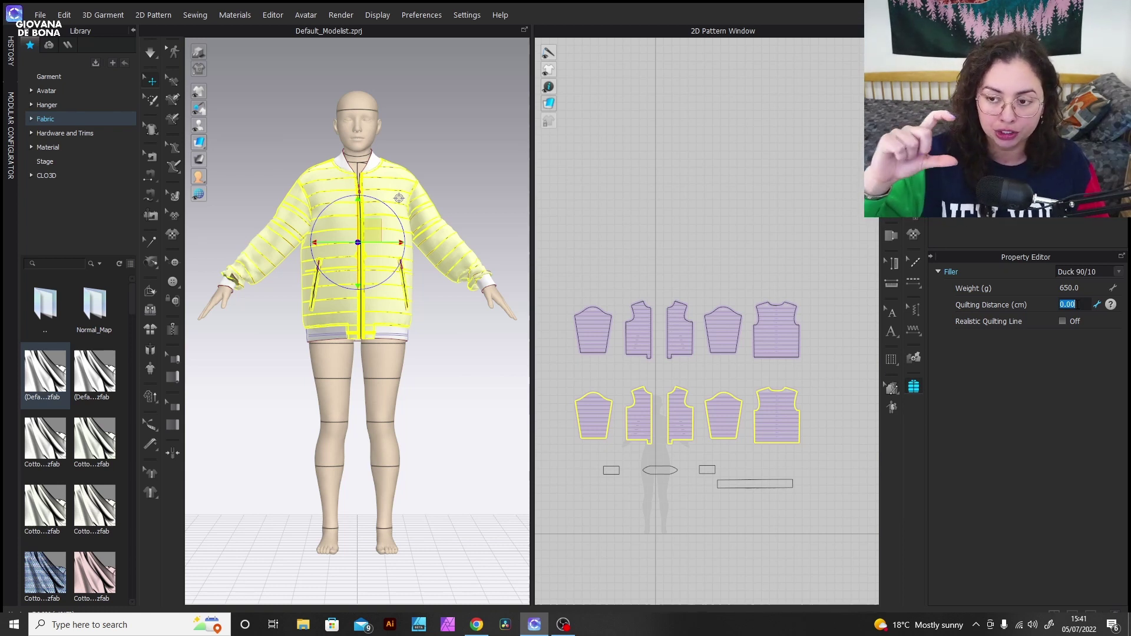
type("5")
key("Return")
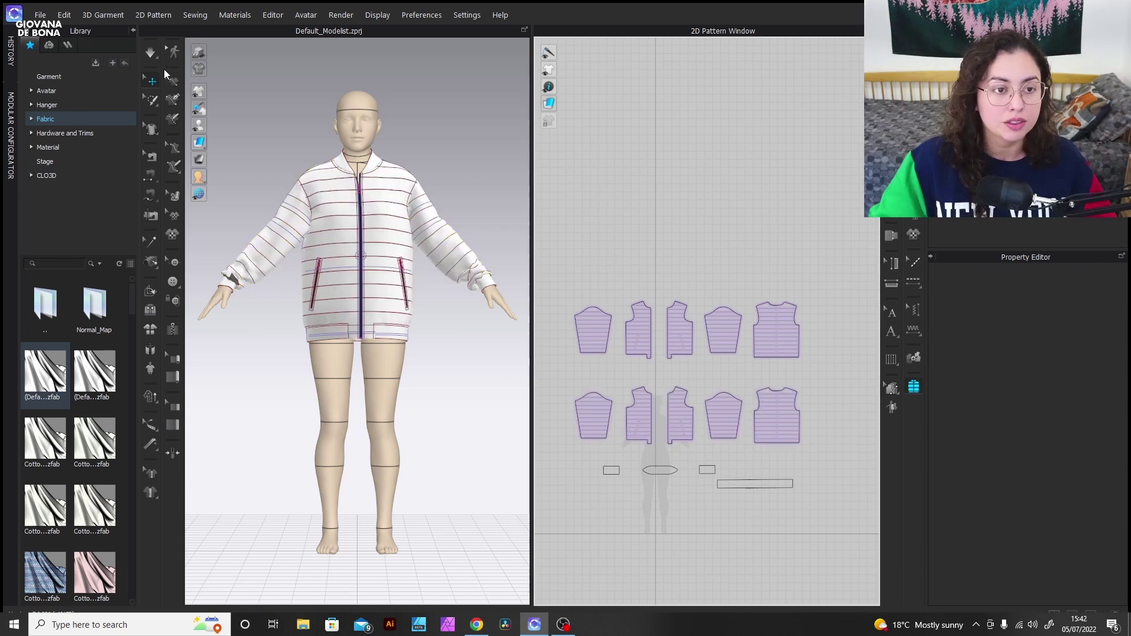
left_click(151, 52)
left_click(151, 53)
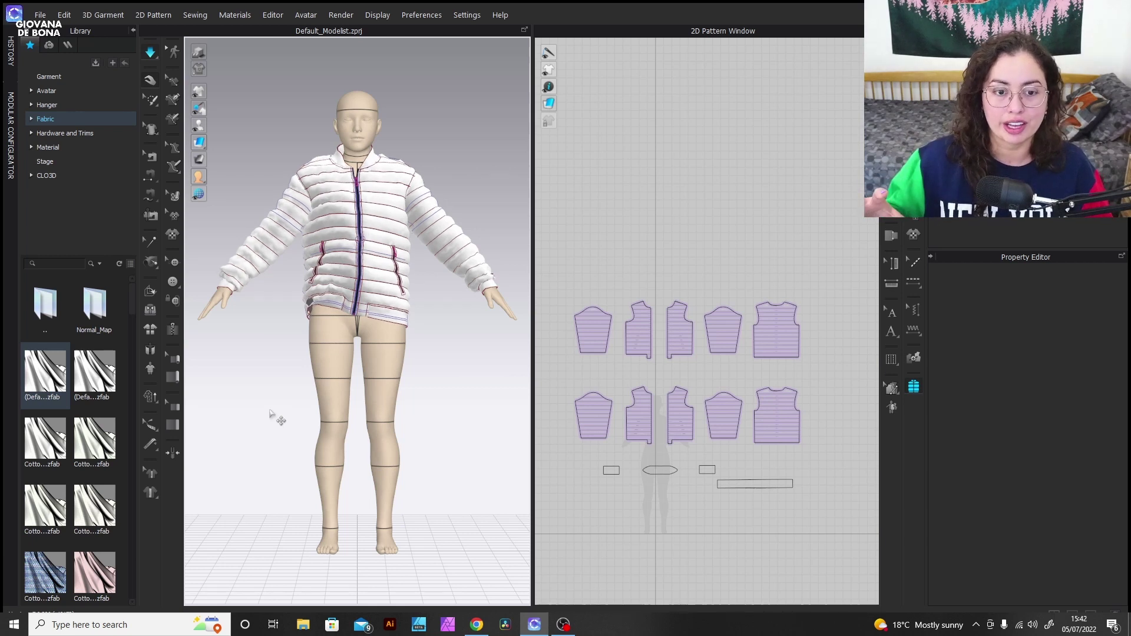
- Inspect the puffed sleeve, cuff, sides and front of the simulated jacket
right_click_drag(307, 358, 407, 363)
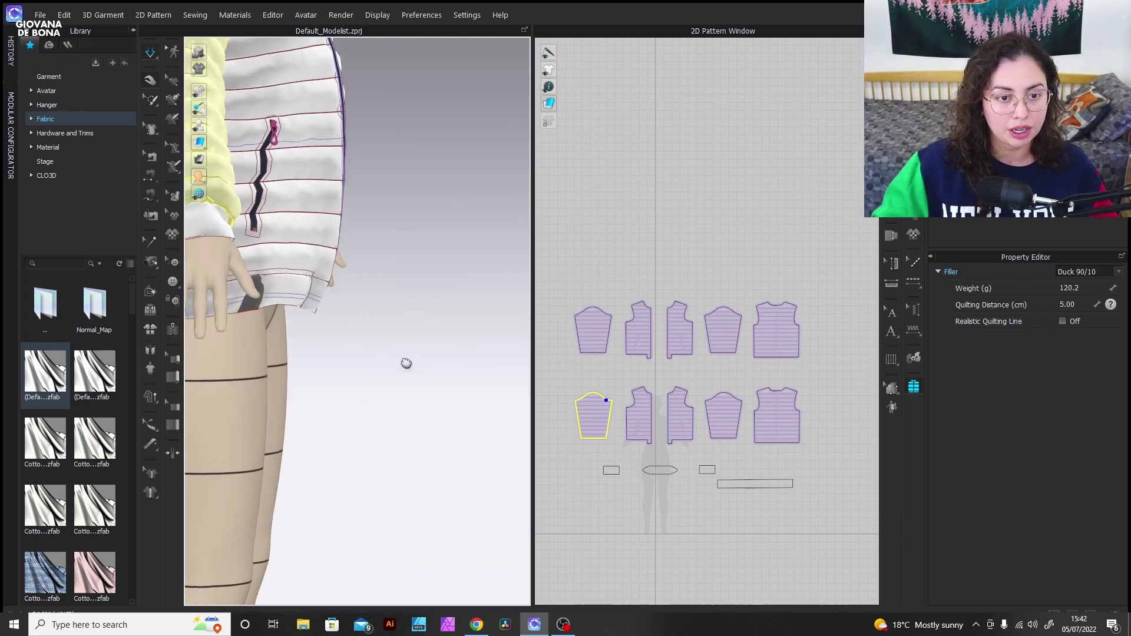
middle_click_drag(406, 363, 529, 430)
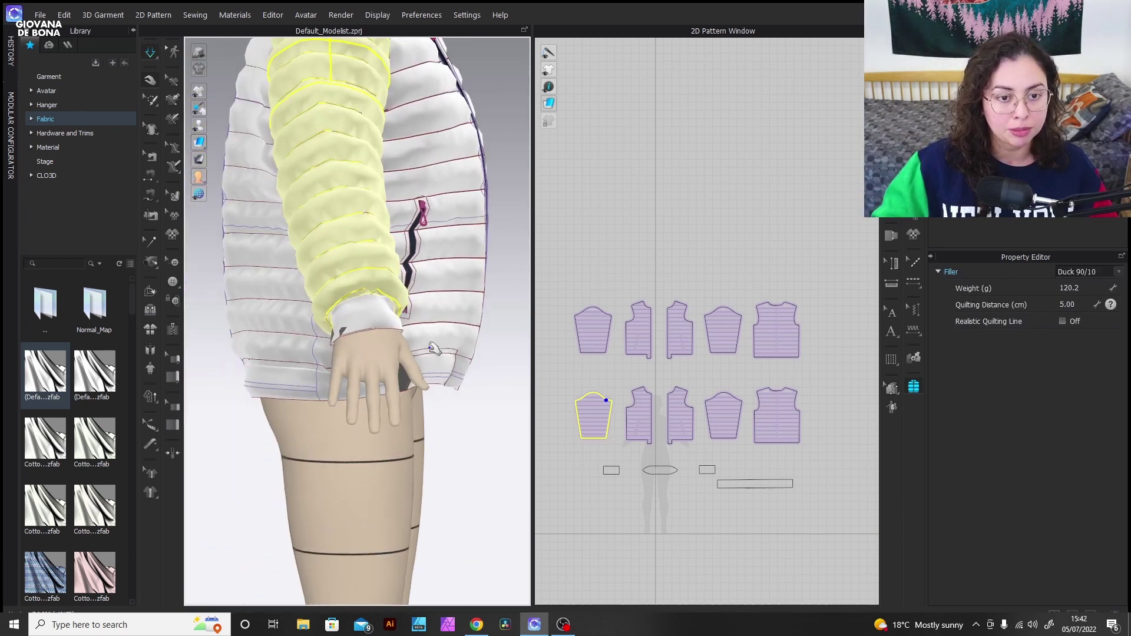
scroll(375, 247, "down", 1)
right_click_drag(375, 248, 355, 328)
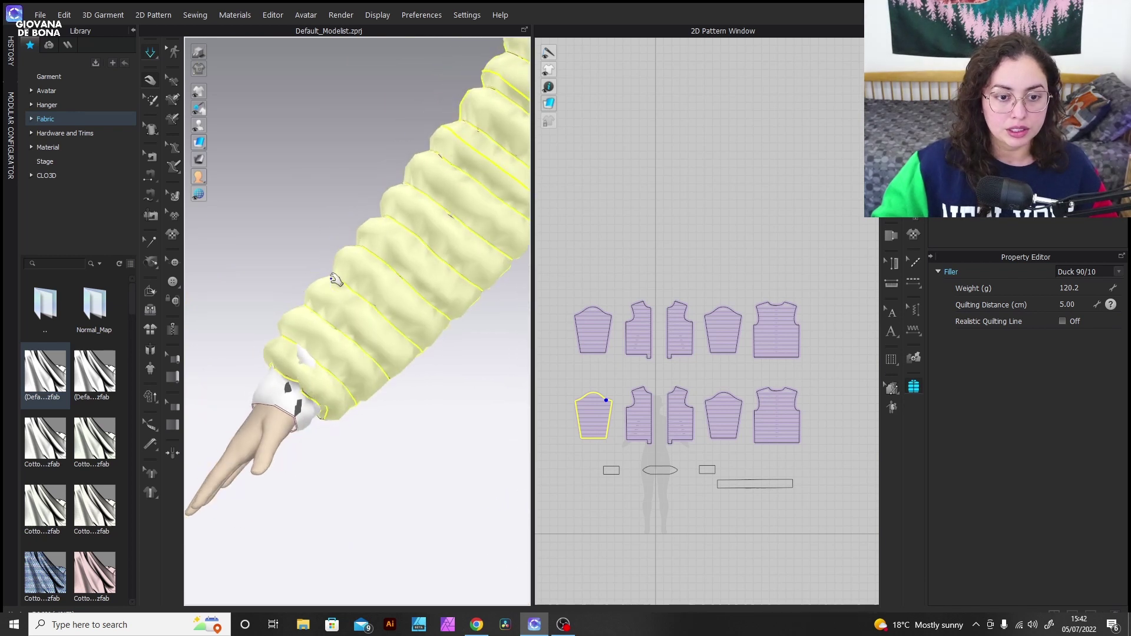
scroll(412, 422, "down", 5)
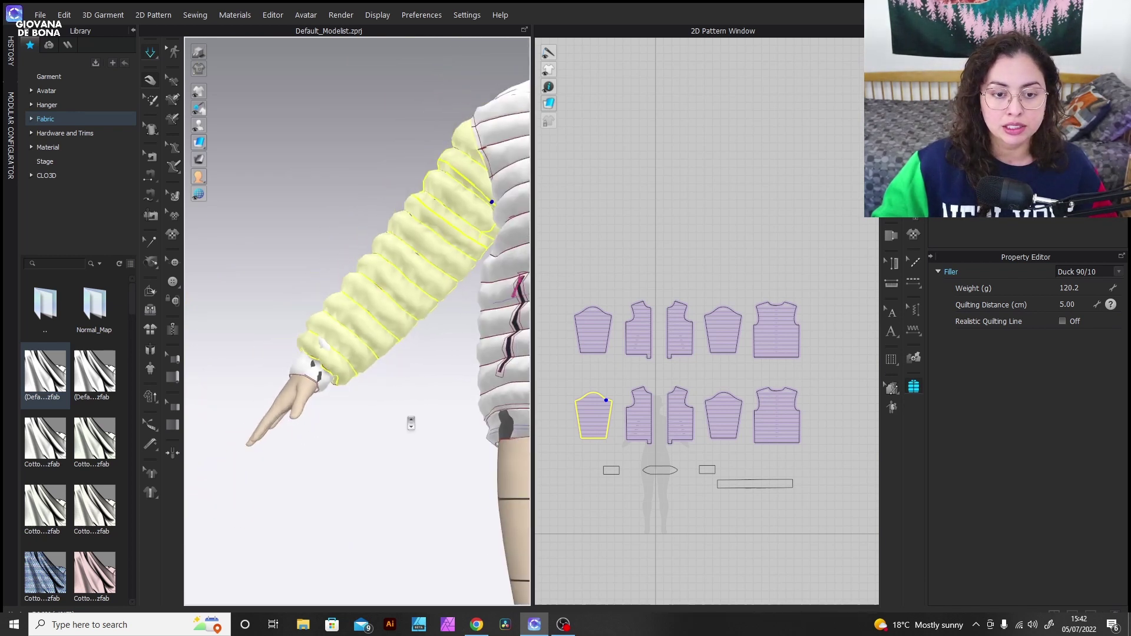
right_click_drag(405, 422, 394, 357)
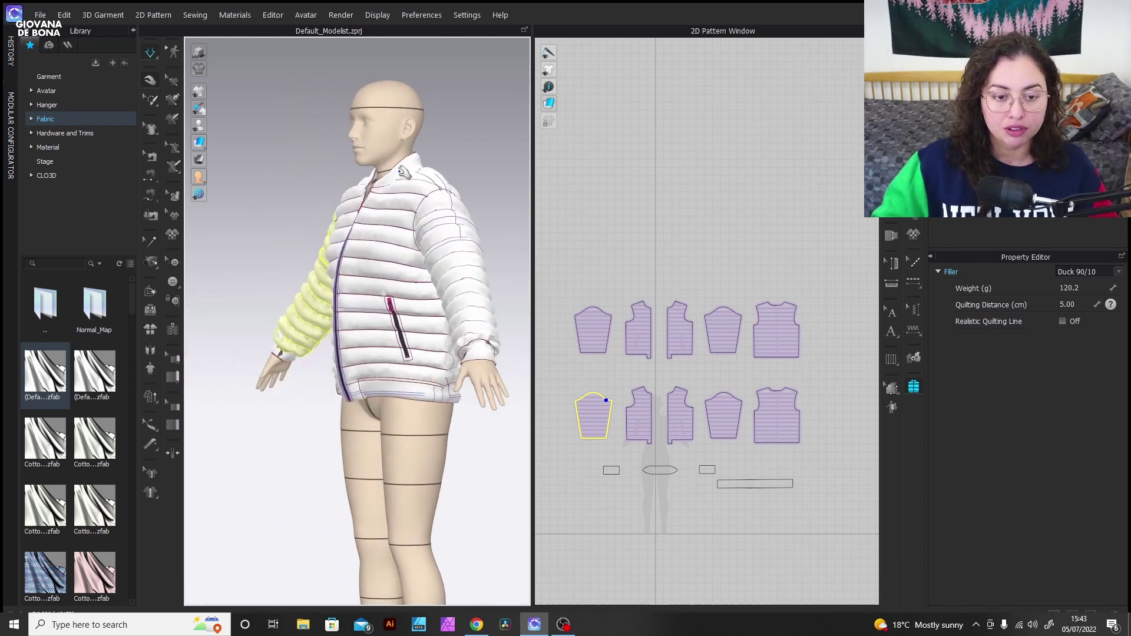
left_click(457, 151)
right_click_drag(304, 293, 396, 292)
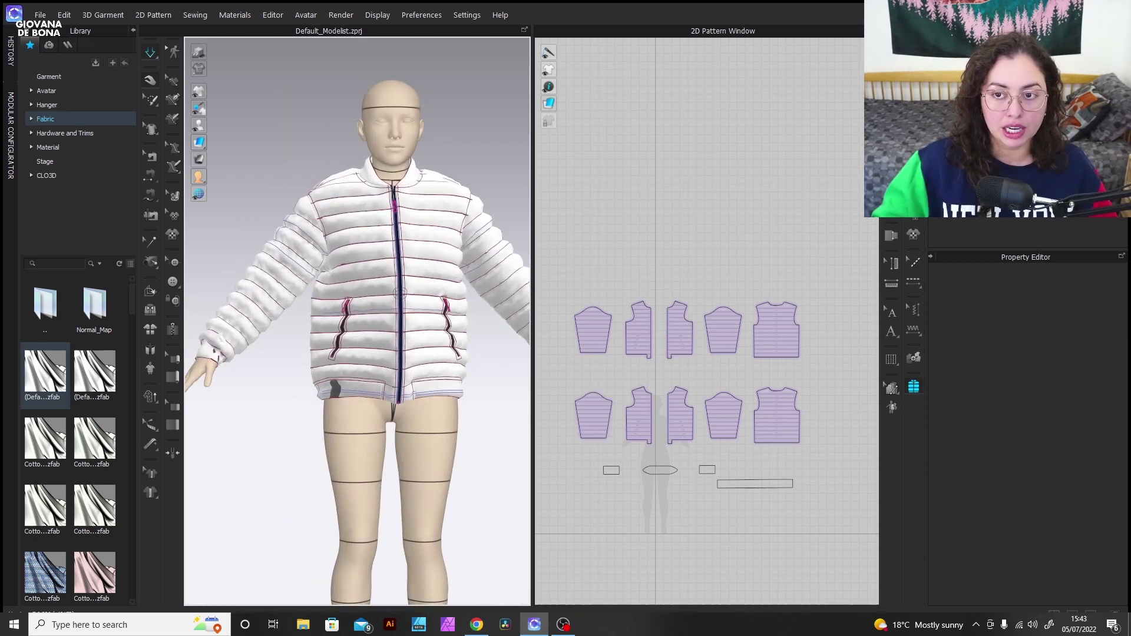
- Apply the Hi-Res Garment settings with a 10 mm particle distance, then run the simulation until it settles and stop it
left_click(150, 396)
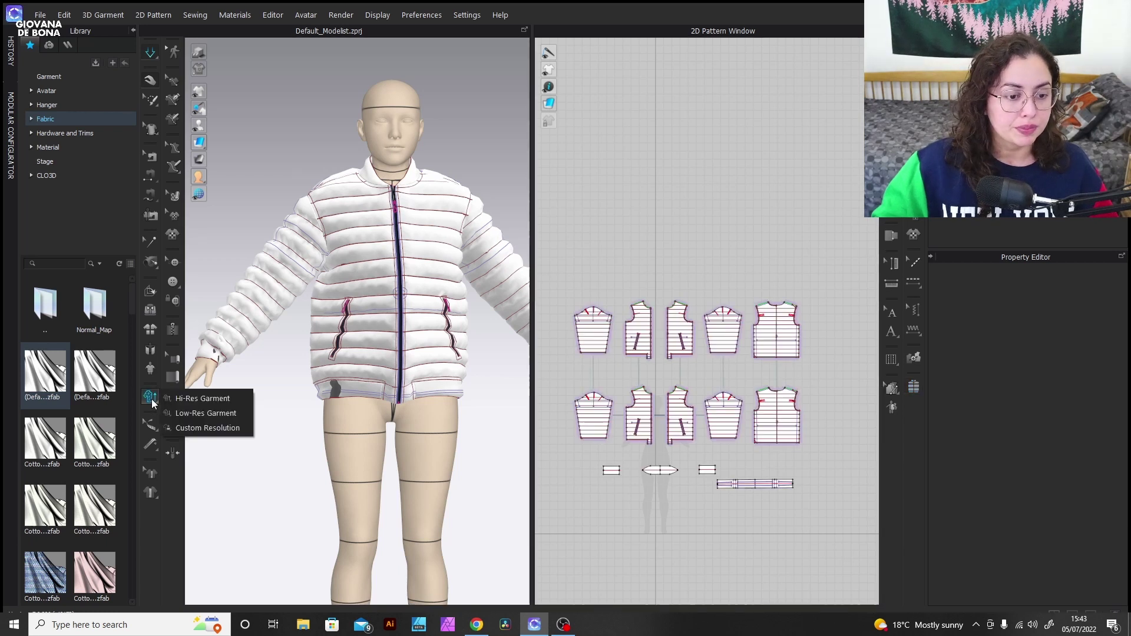
left_click(192, 400)
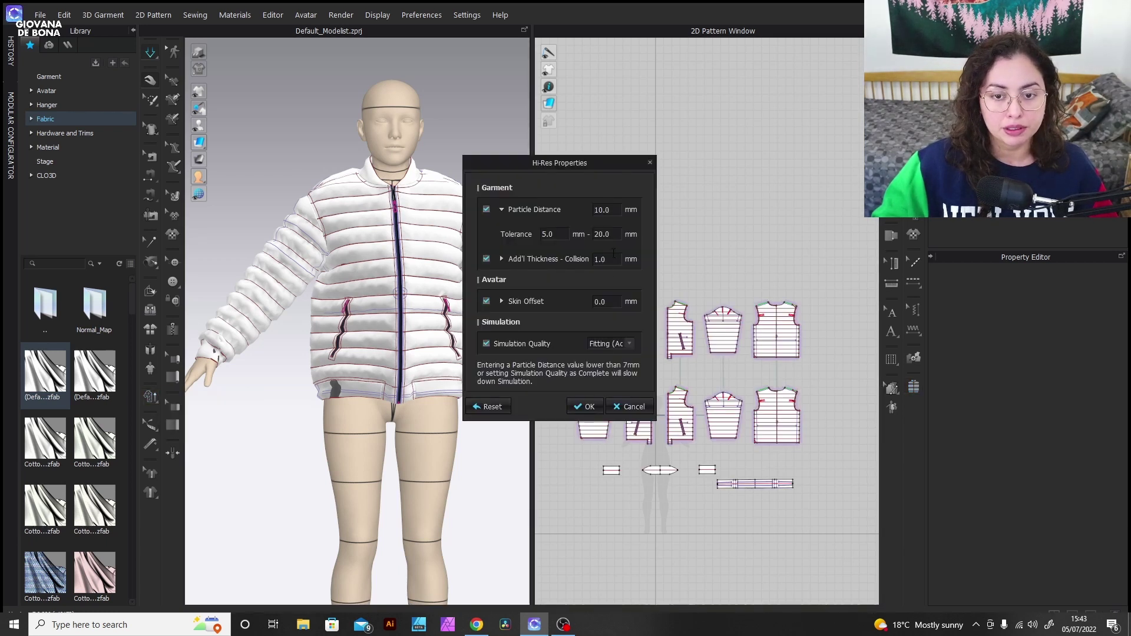
left_click(586, 406)
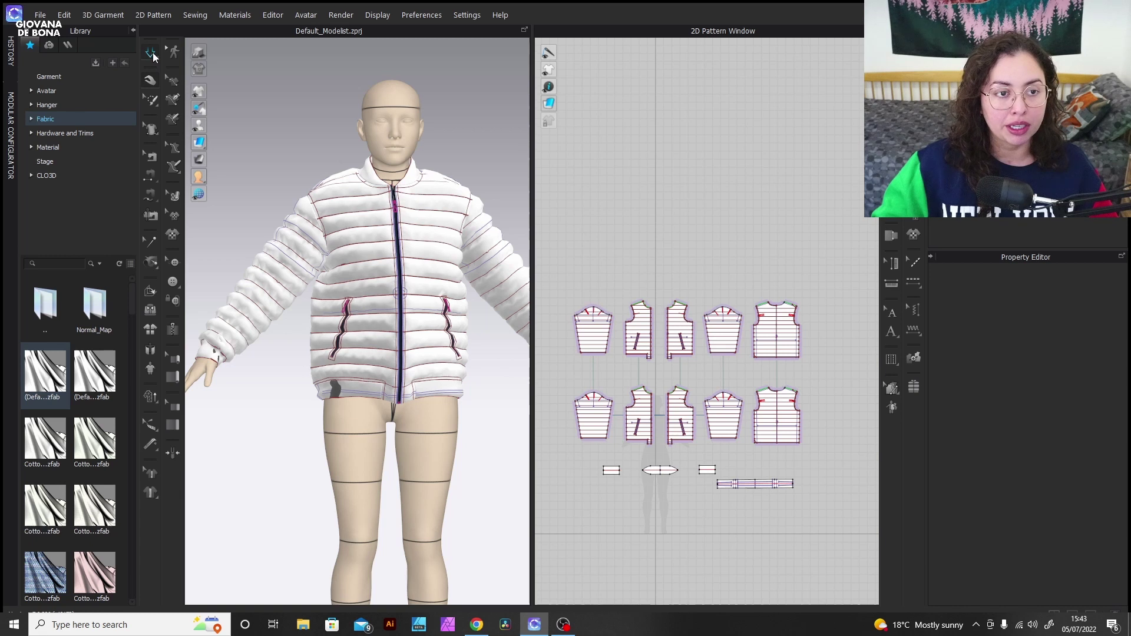
left_click(152, 53)
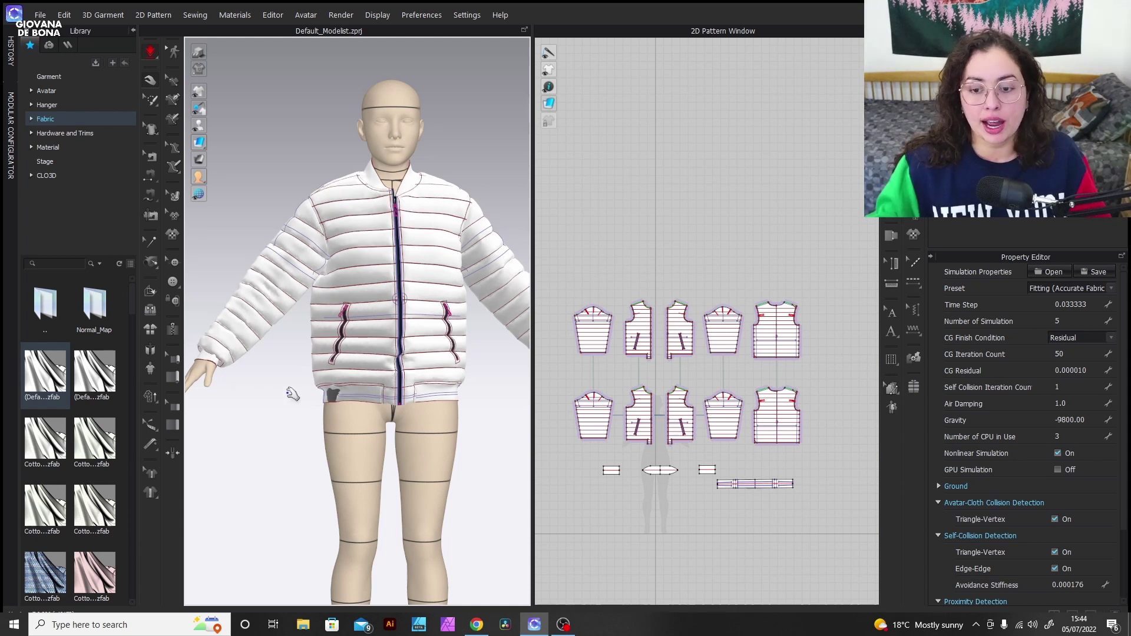
key("space")
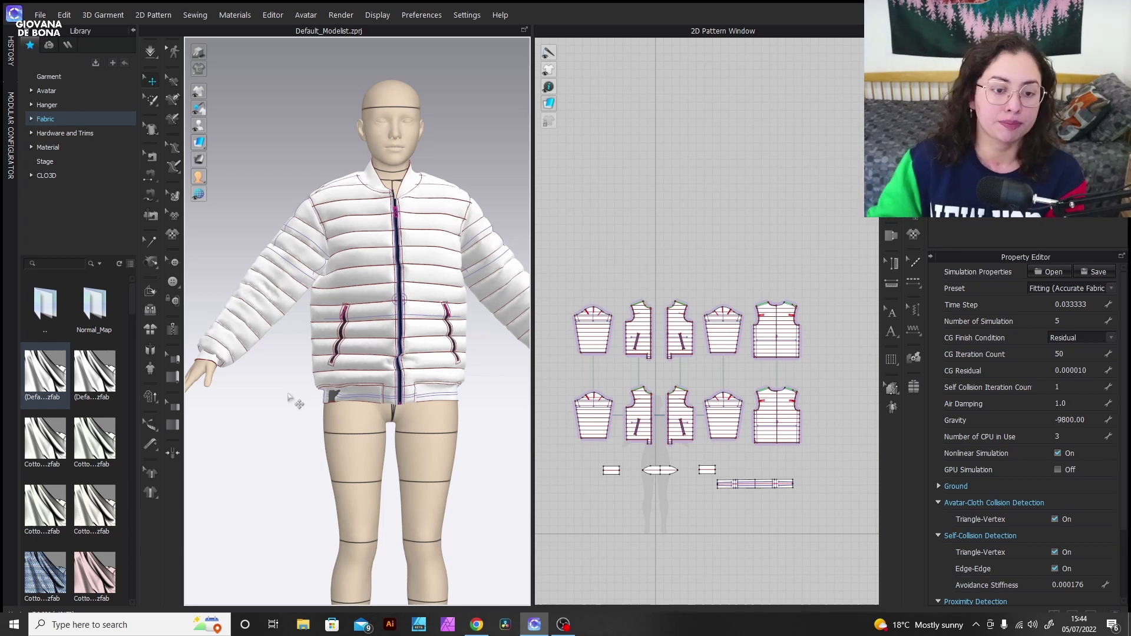
- Inspect the high-resolution quilting around the sleeve, pocket zipper and hem of the jacket
scroll(282, 357, "up", 5)
right_click_drag(283, 349, 405, 371)
middle_click_drag(404, 371, 306, 276)
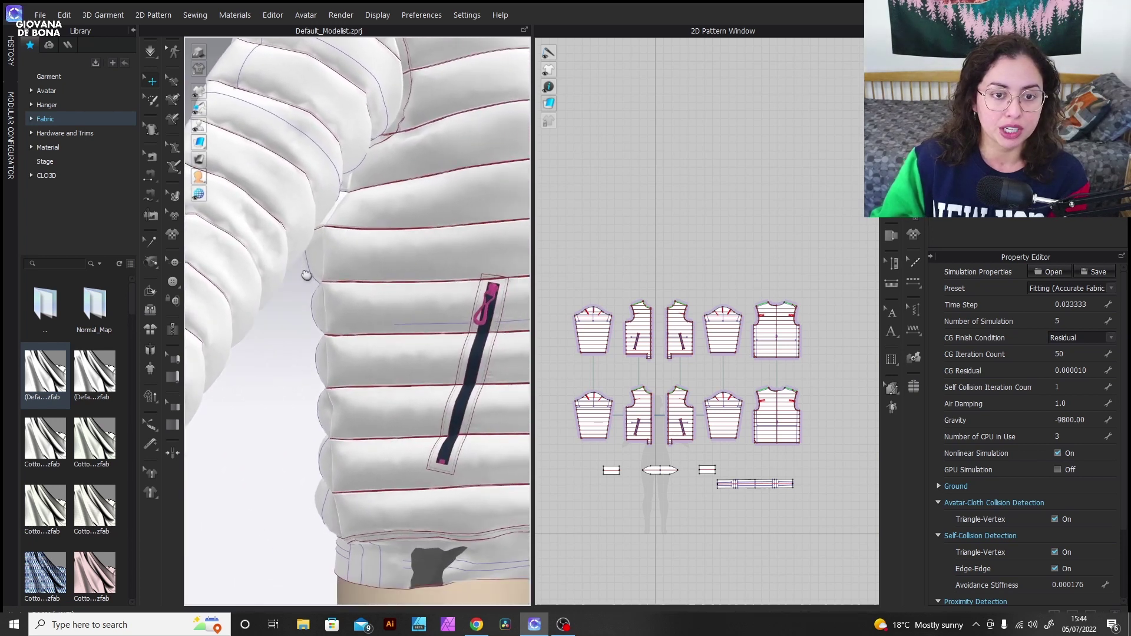
scroll(338, 321, "down", 5)
right_click_drag(474, 333, 362, 297)
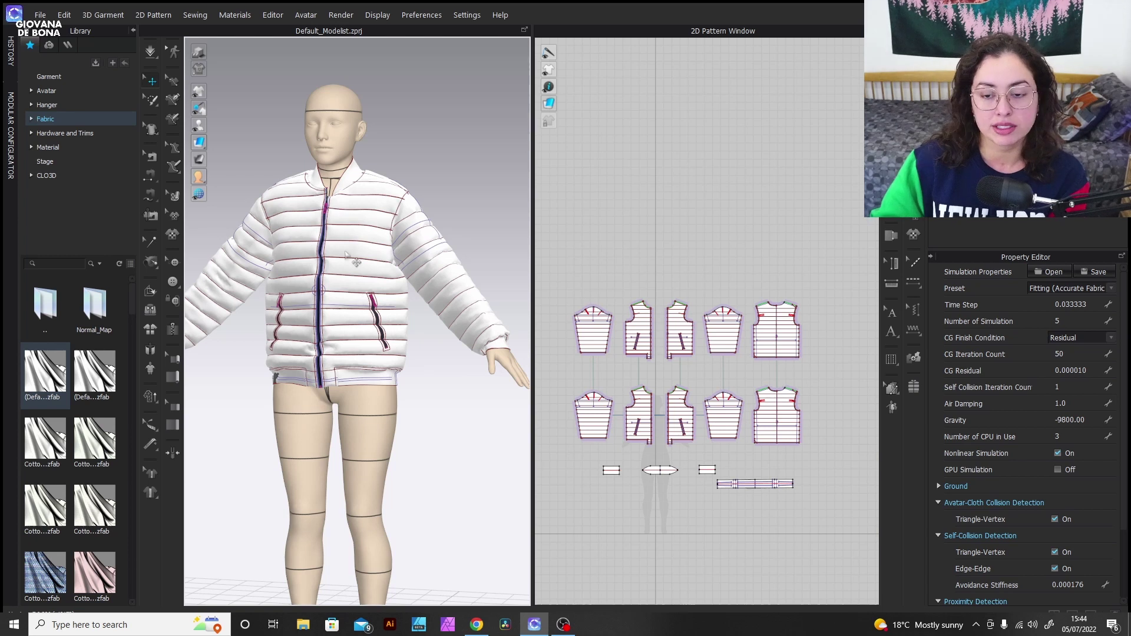